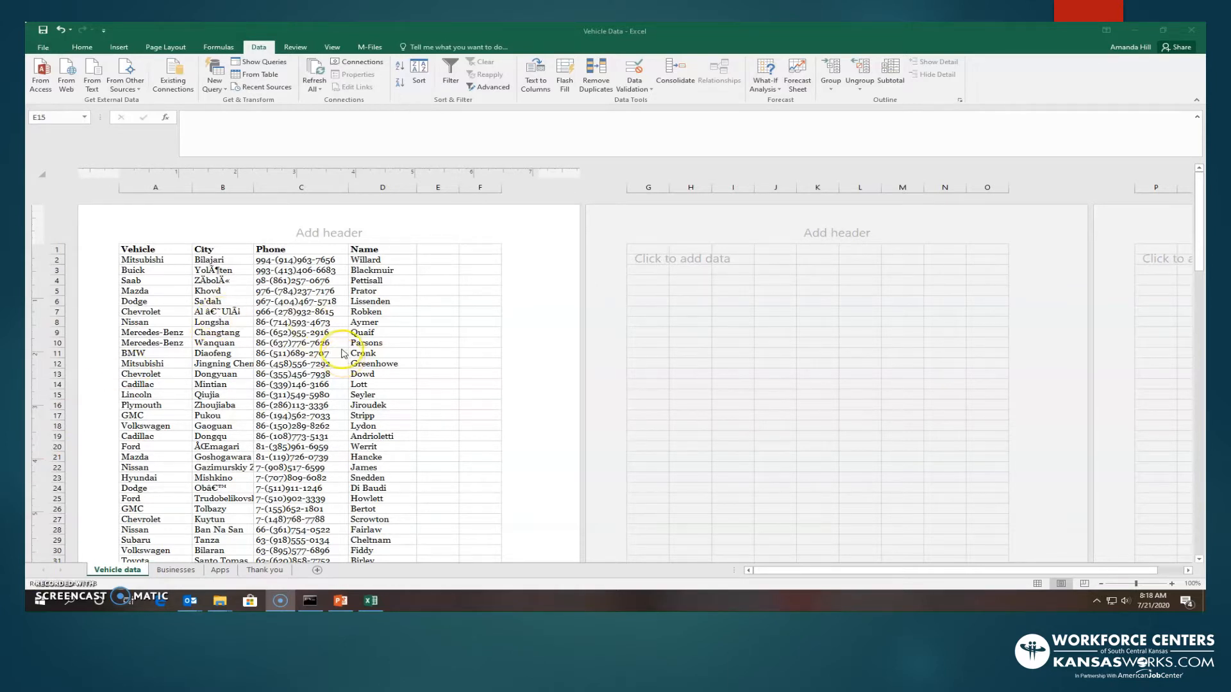
- Sort the Vehicle column data in A2:A100 from A to Z, expanding the selection to the adjacent columns
{"action": "left_click", "coordinate": [142, 260]}
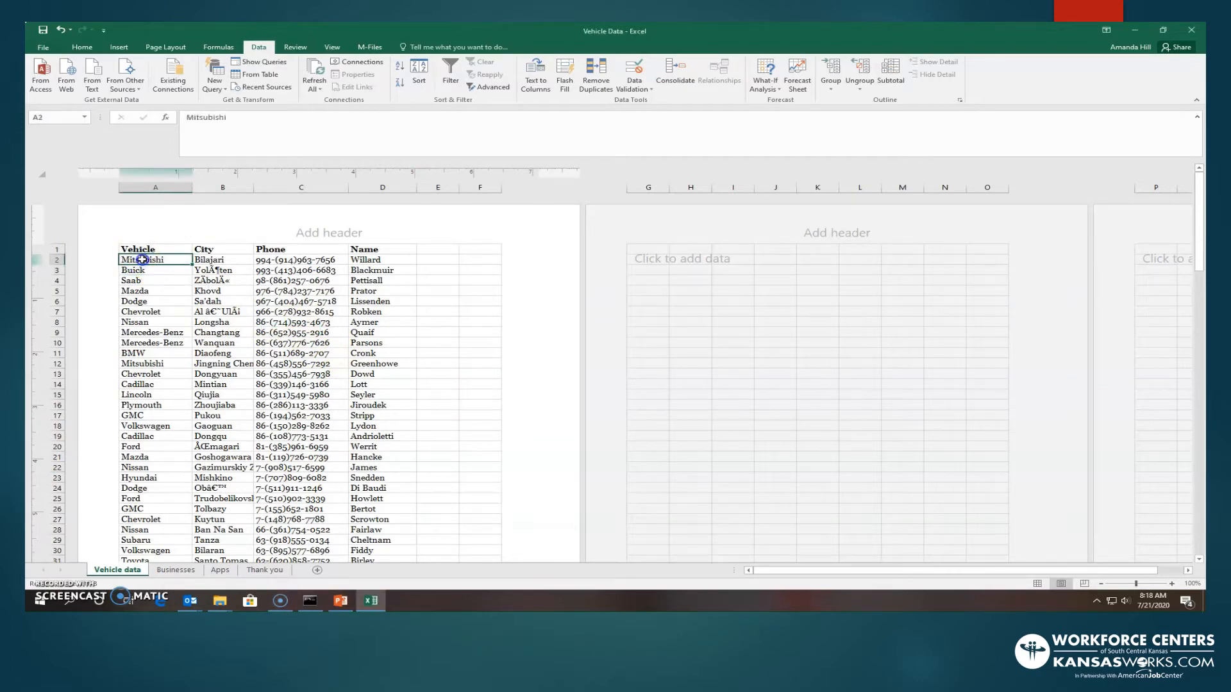
{"action": "left_click_drag", "start_coordinate": [143, 259], "coordinate": [128, 540]}
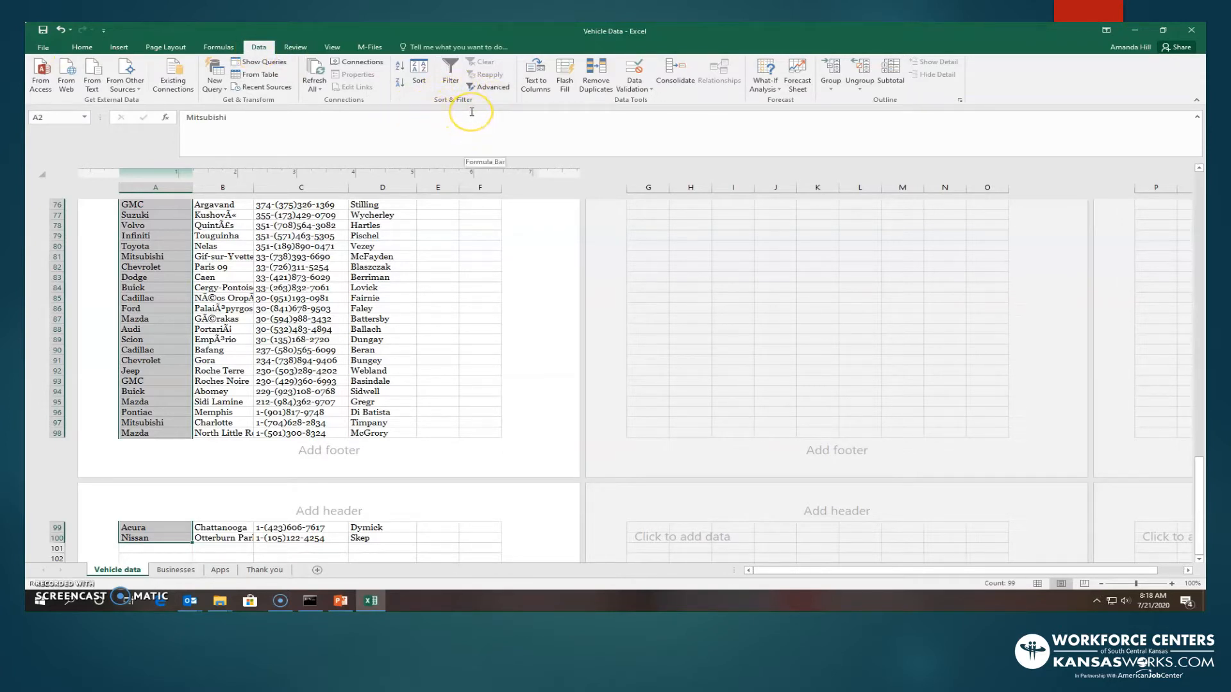
{"action": "left_click", "coordinate": [398, 72]}
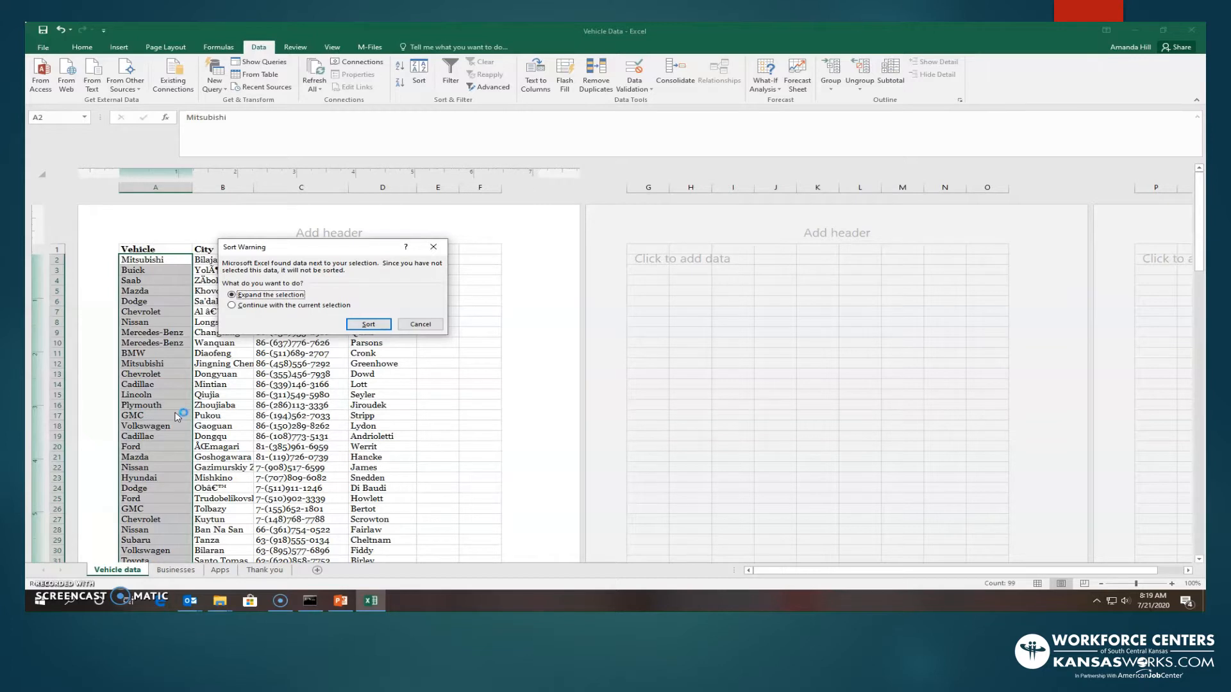
{"action": "left_click", "coordinate": [367, 325]}
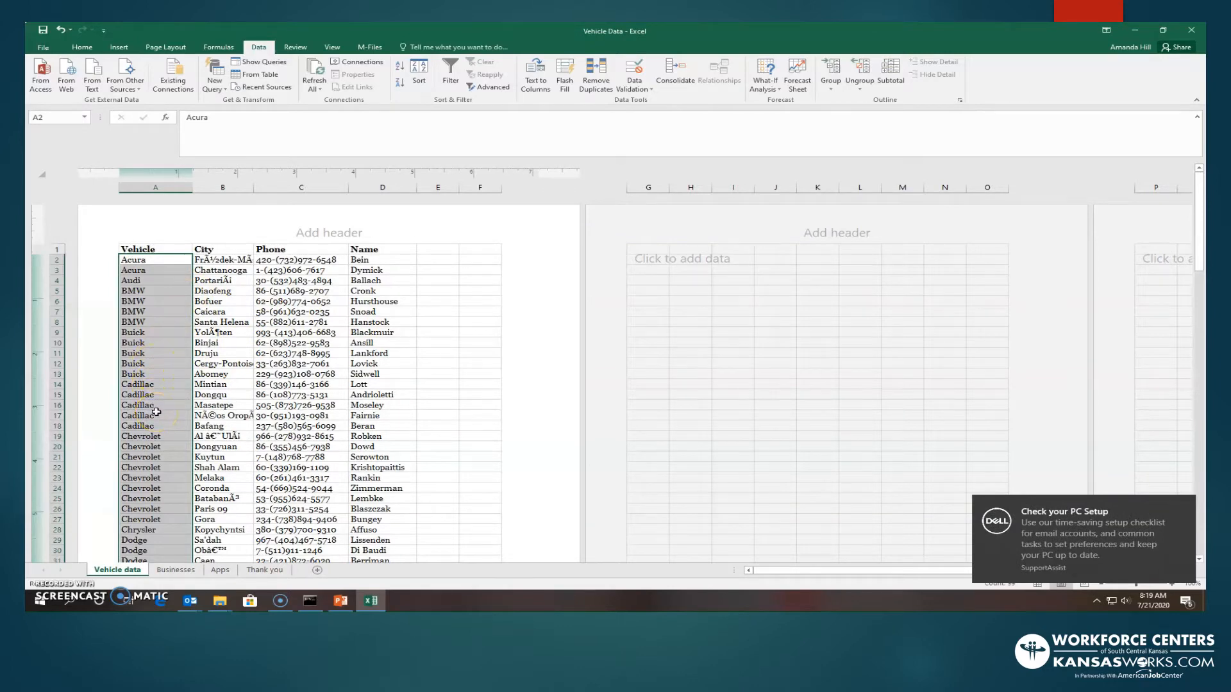
- Sort the vehicle data from Z to A by the Vehicle column, expanding the selection to the adjacent columns
{"action": "scroll", "coordinate": [156, 416], "scroll_direction": "down", "scroll_amount": 20}
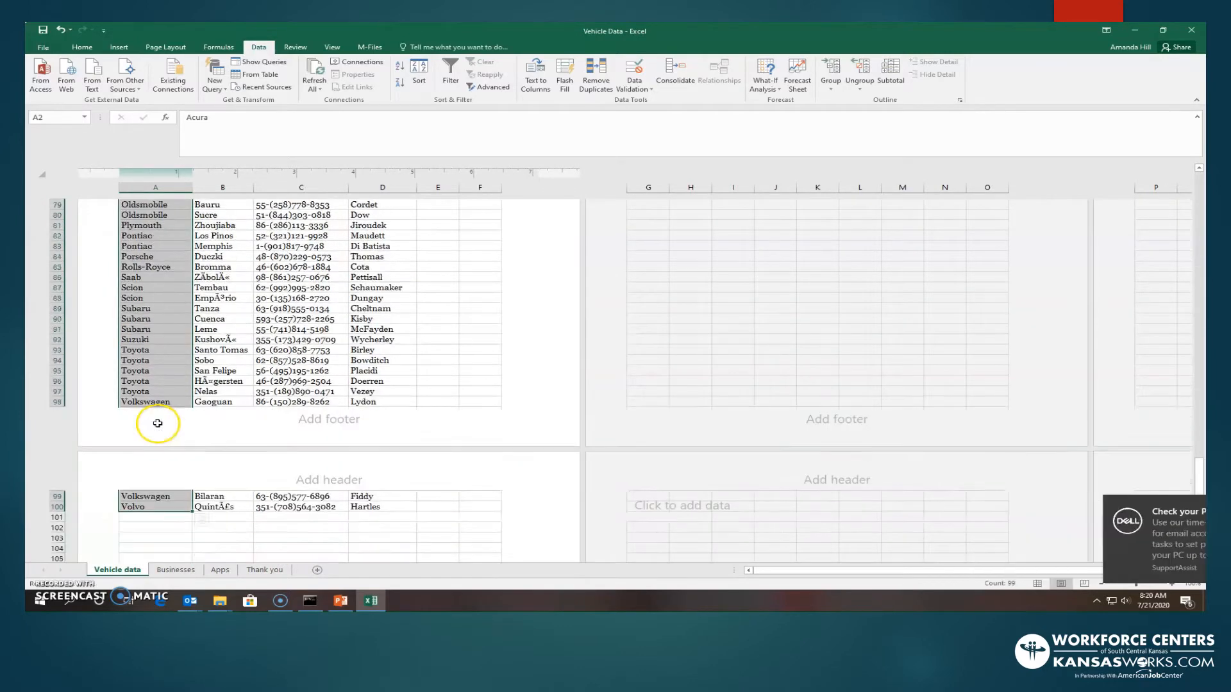
{"action": "scroll", "coordinate": [158, 423], "scroll_direction": "down", "scroll_amount": 3}
{"action": "scroll", "coordinate": [157, 423], "scroll_direction": "up", "scroll_amount": 13}
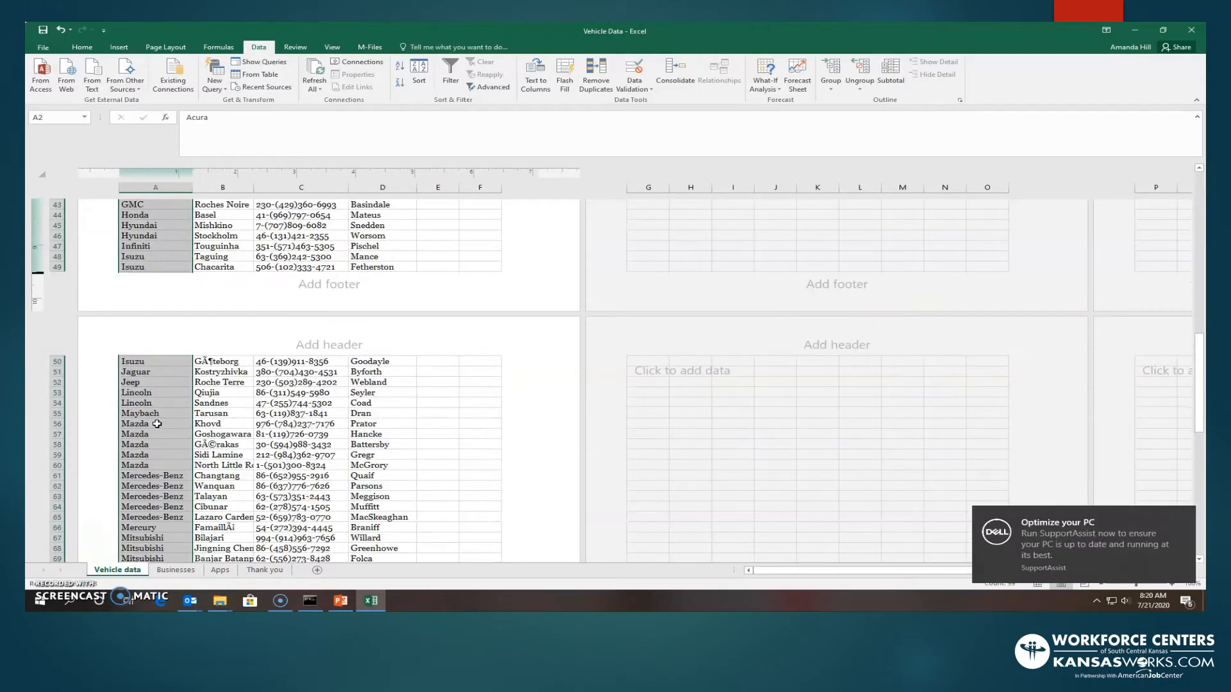
{"action": "scroll", "coordinate": [157, 423], "scroll_direction": "up", "scroll_amount": 12}
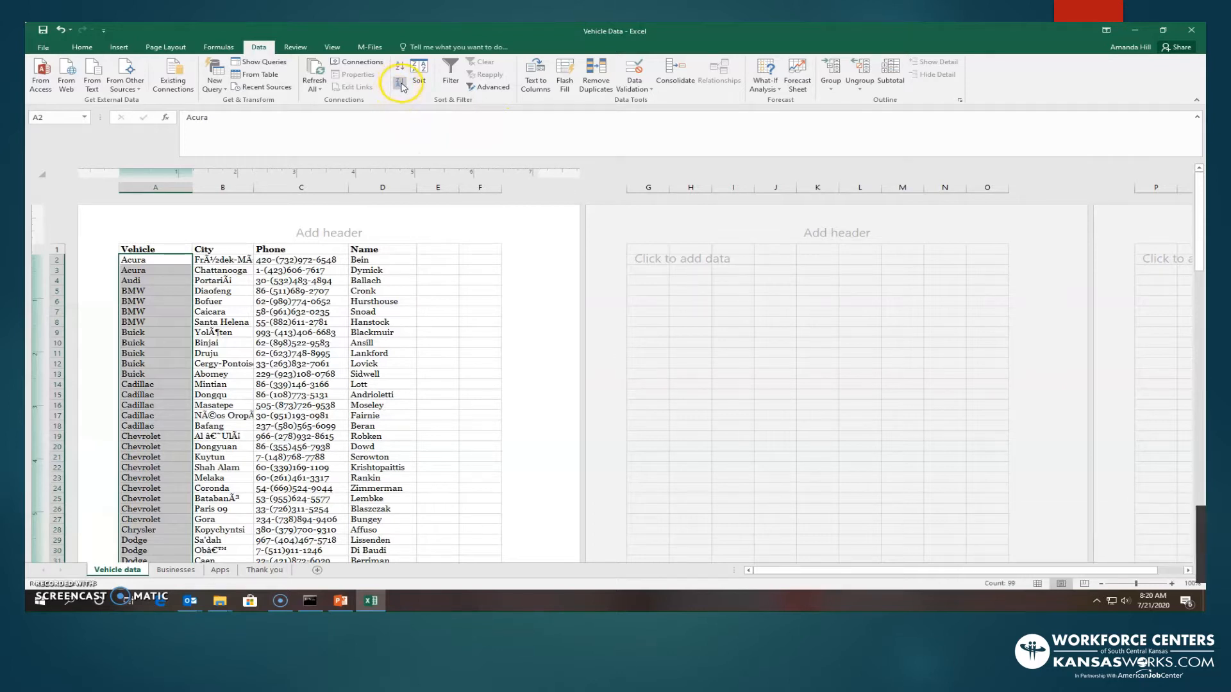
{"action": "left_click", "coordinate": [399, 86]}
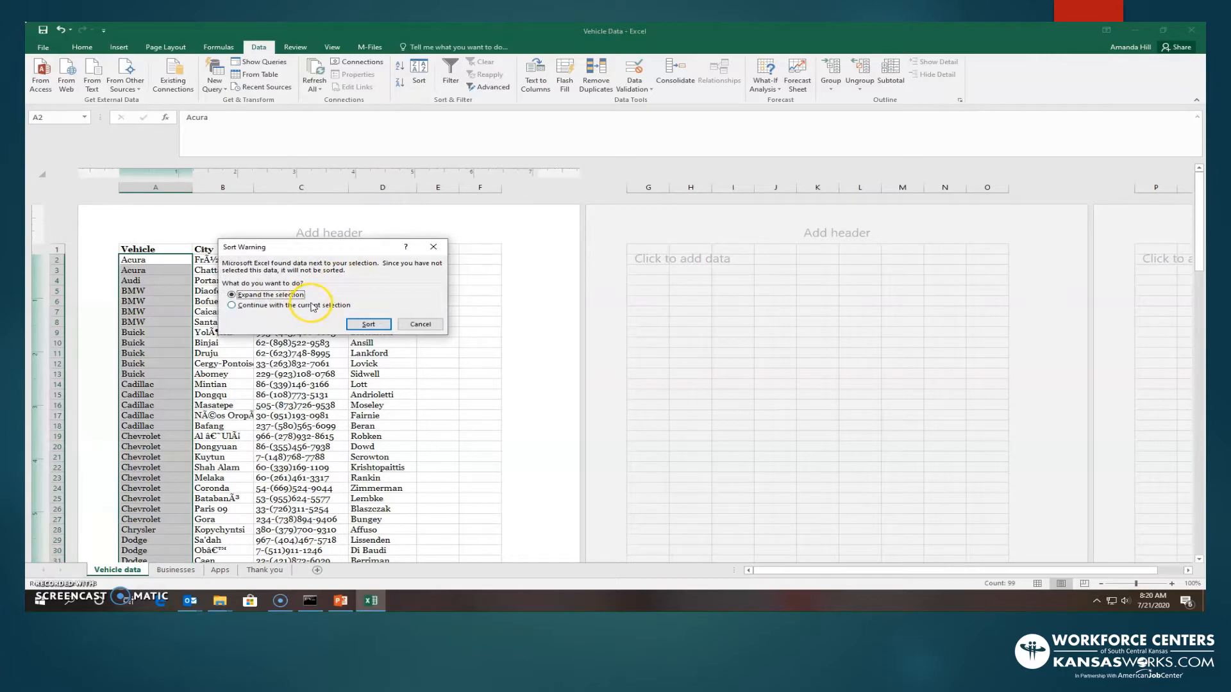
{"action": "left_click", "coordinate": [368, 324]}
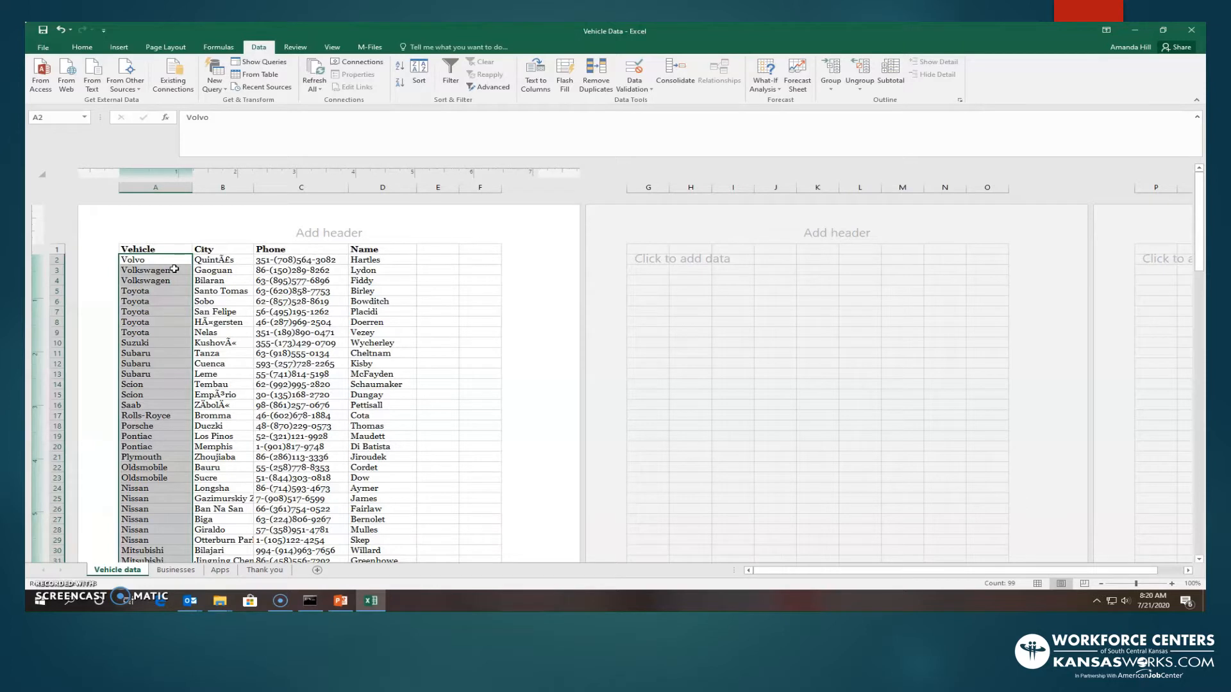
- Sort the rows in ascending order by the Phone column, expanding the selection to the adjacent columns
{"action": "left_click", "coordinate": [282, 261]}
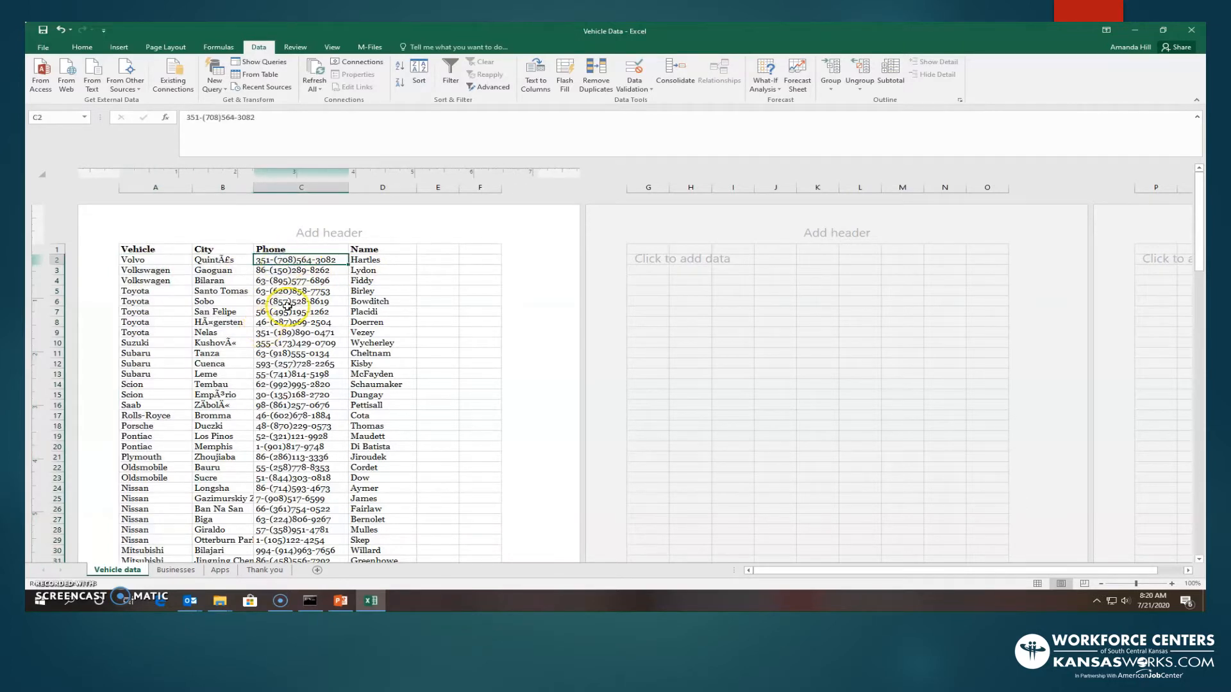
{"action": "left_click_drag", "start_coordinate": [292, 260], "coordinate": [295, 538]}
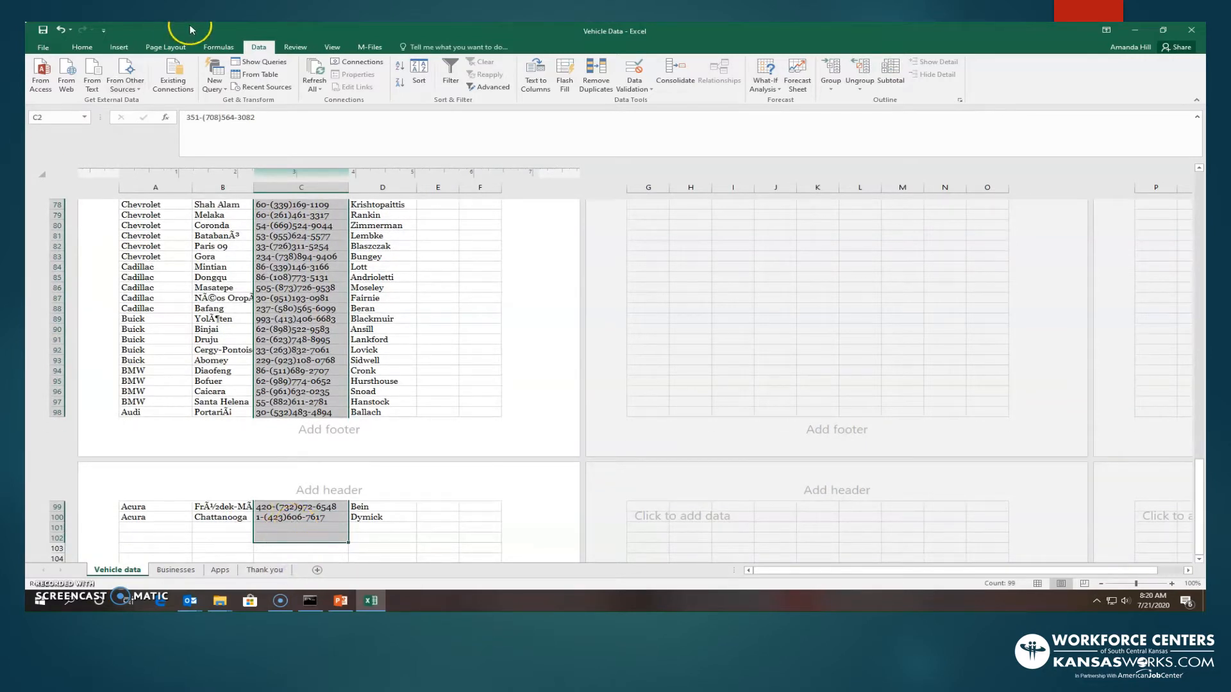
{"action": "left_click", "coordinate": [398, 71]}
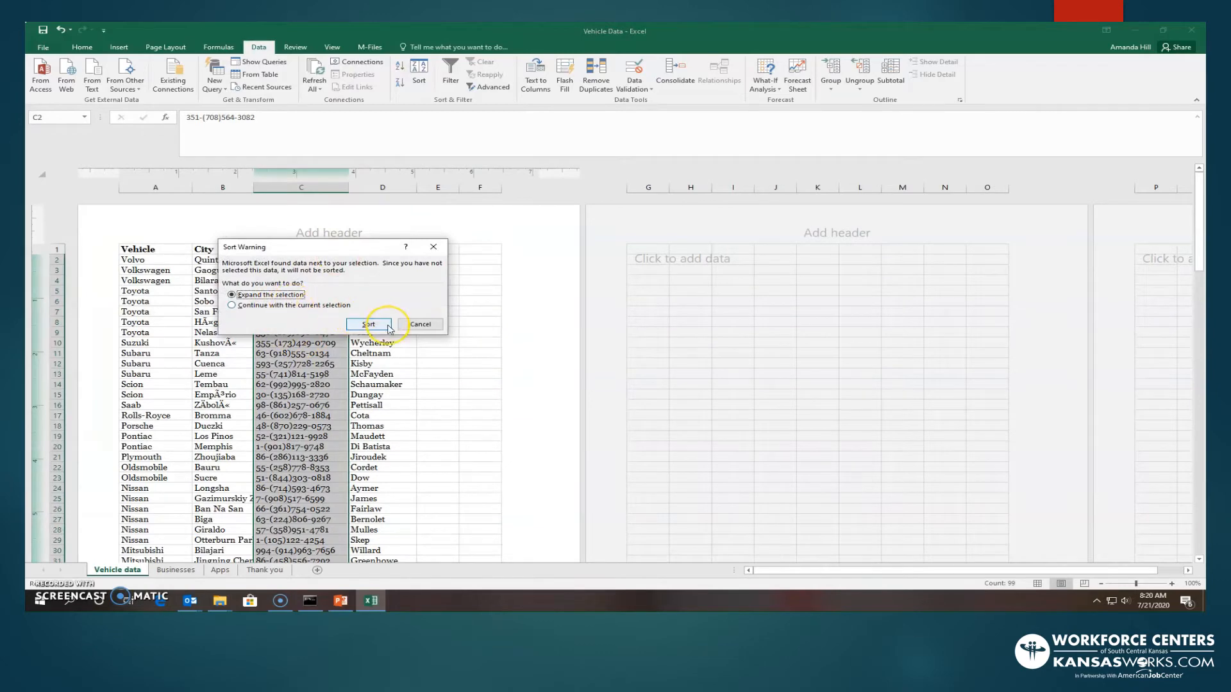
{"action": "left_click", "coordinate": [389, 328]}
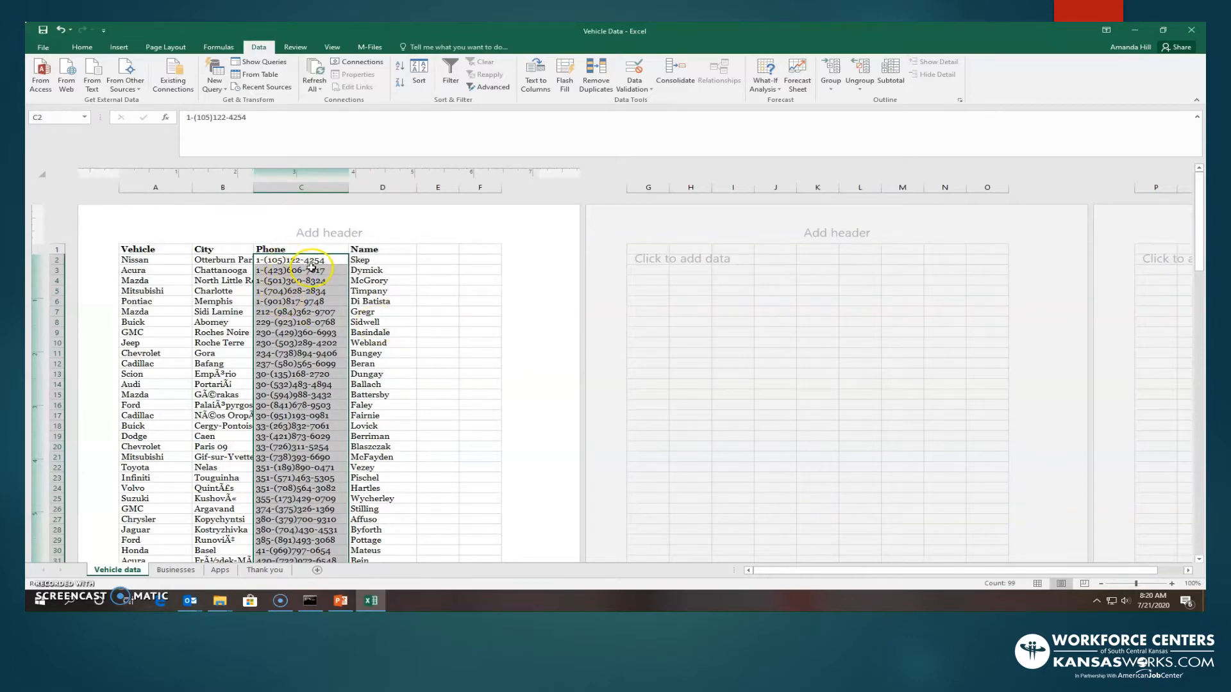
- Add filters to the header row of the vehicle table, starting from the Vehicle header cell A1
{"action": "scroll", "coordinate": [310, 269], "scroll_direction": "down", "scroll_amount": 1}
{"action": "scroll", "coordinate": [310, 269], "scroll_direction": "down", "scroll_amount": 1}
{"action": "scroll", "coordinate": [310, 269], "scroll_direction": "down", "scroll_amount": 14}
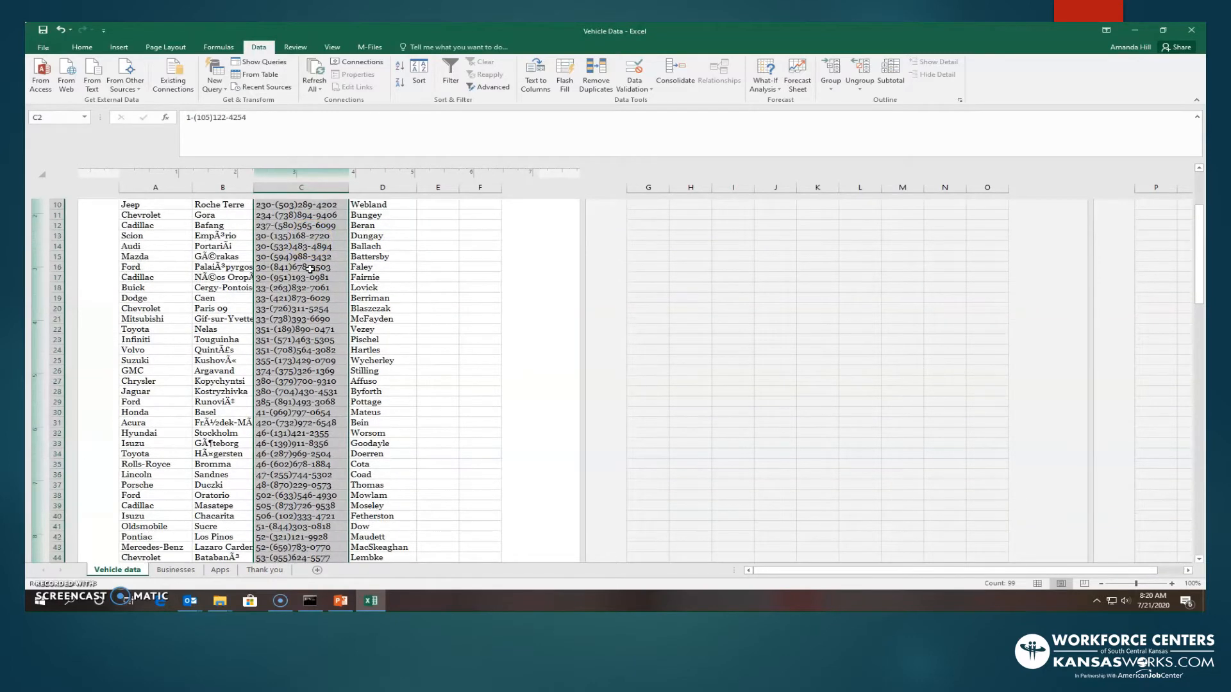
{"action": "scroll", "coordinate": [308, 270], "scroll_direction": "down", "scroll_amount": 10}
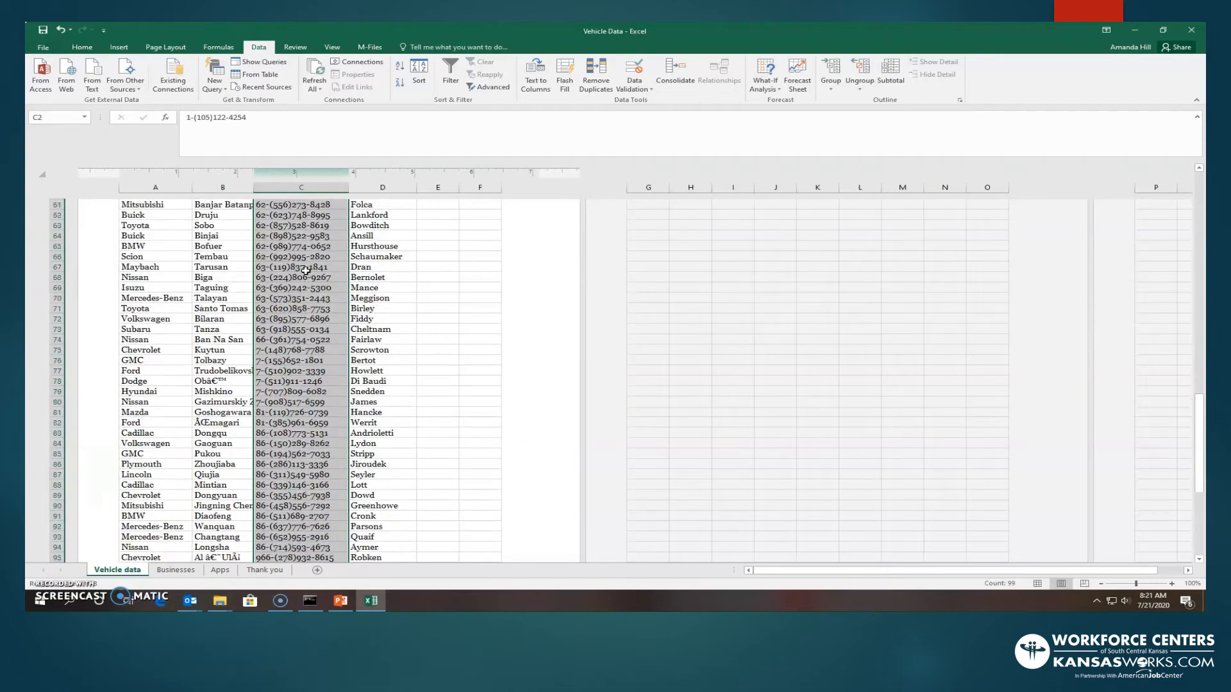
{"action": "scroll", "coordinate": [306, 270], "scroll_direction": "up", "scroll_amount": 15}
{"action": "scroll", "coordinate": [306, 271], "scroll_direction": "up", "scroll_amount": 12}
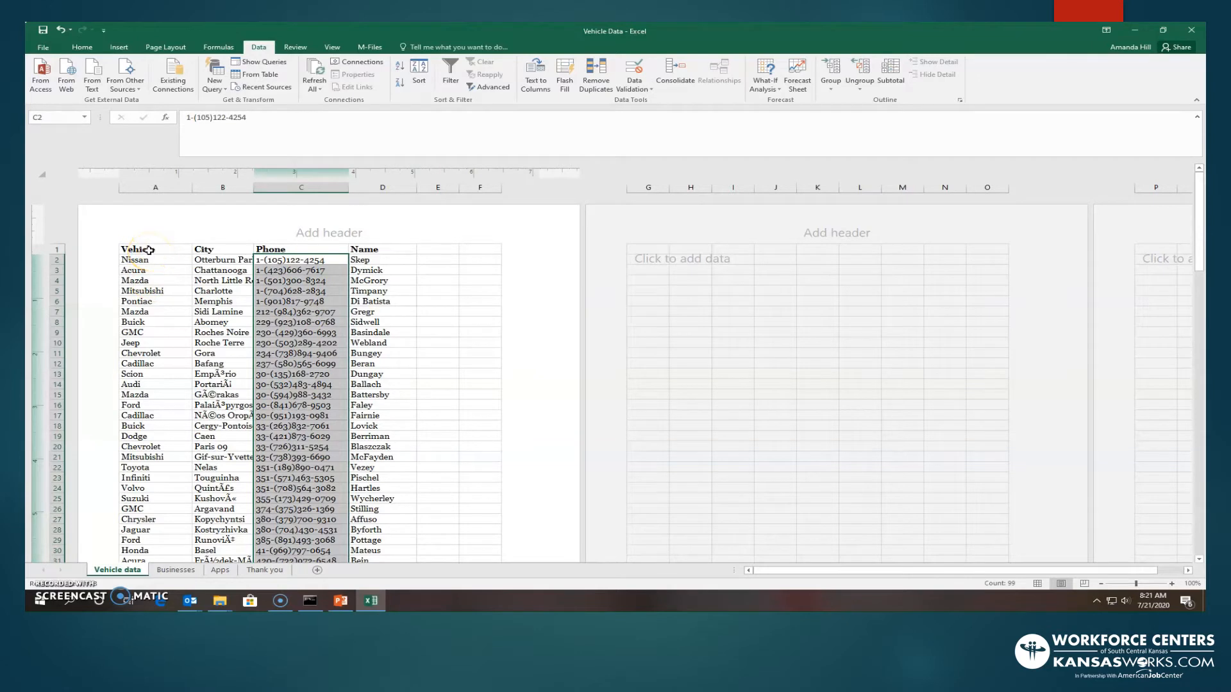
{"action": "left_click", "coordinate": [148, 250]}
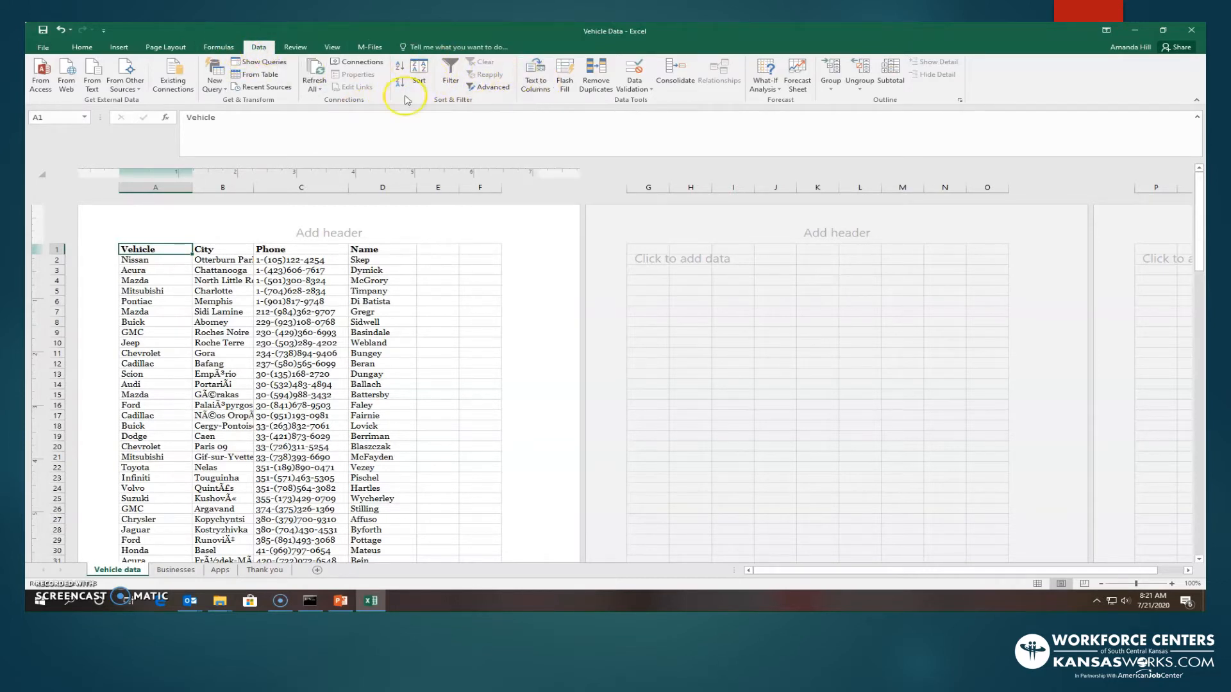
{"action": "left_click", "coordinate": [450, 75]}
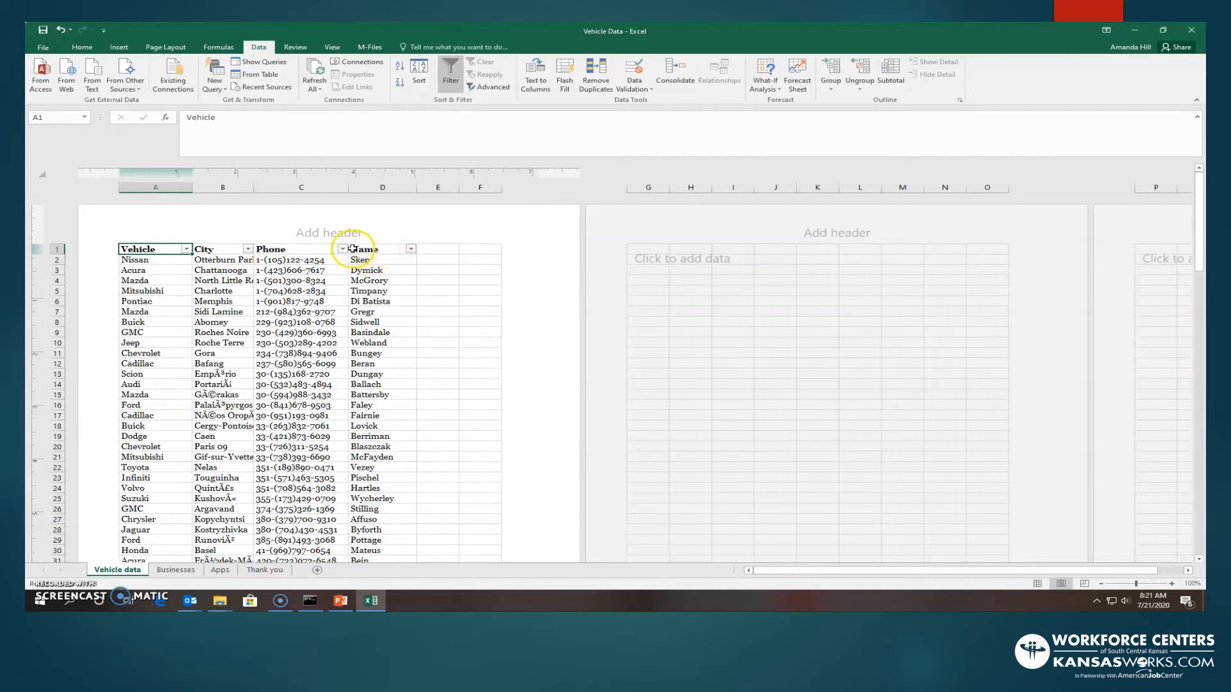
- Filter the Vehicle column to only Acura, BMW and Cadillac, and undo that filter
{"action": "left_click", "coordinate": [185, 250]}
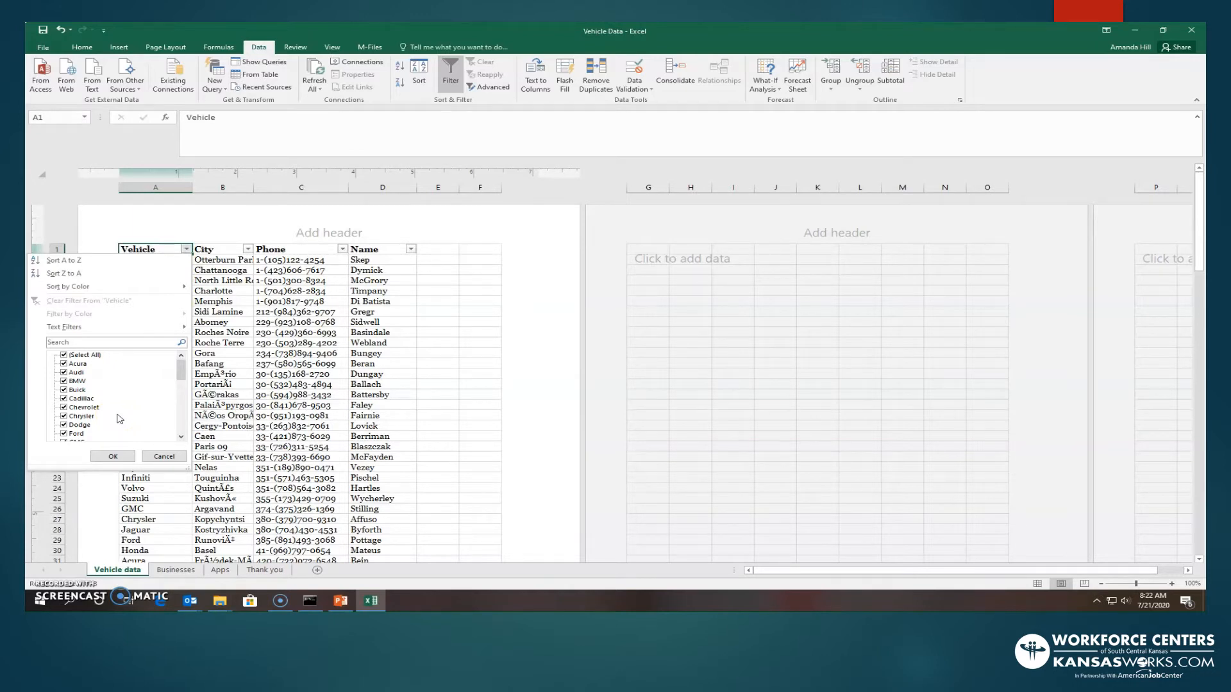
{"action": "left_click", "coordinate": [64, 359]}
{"action": "left_click", "coordinate": [64, 356]}
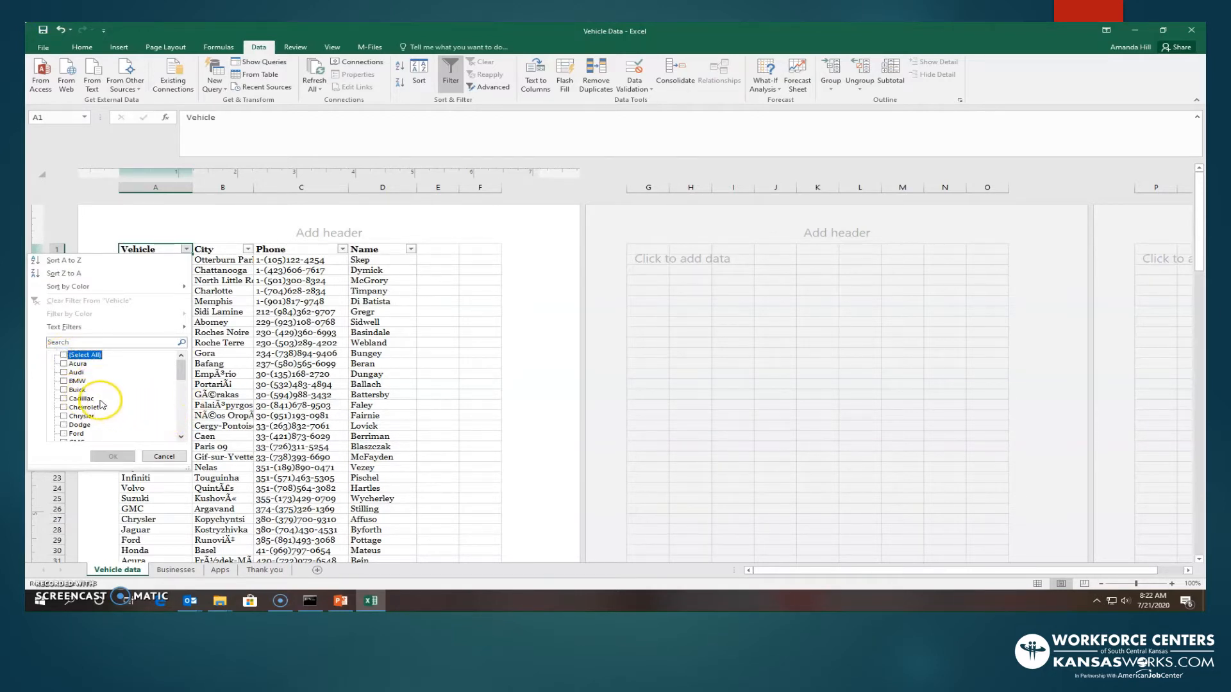
{"action": "left_click", "coordinate": [64, 381]}
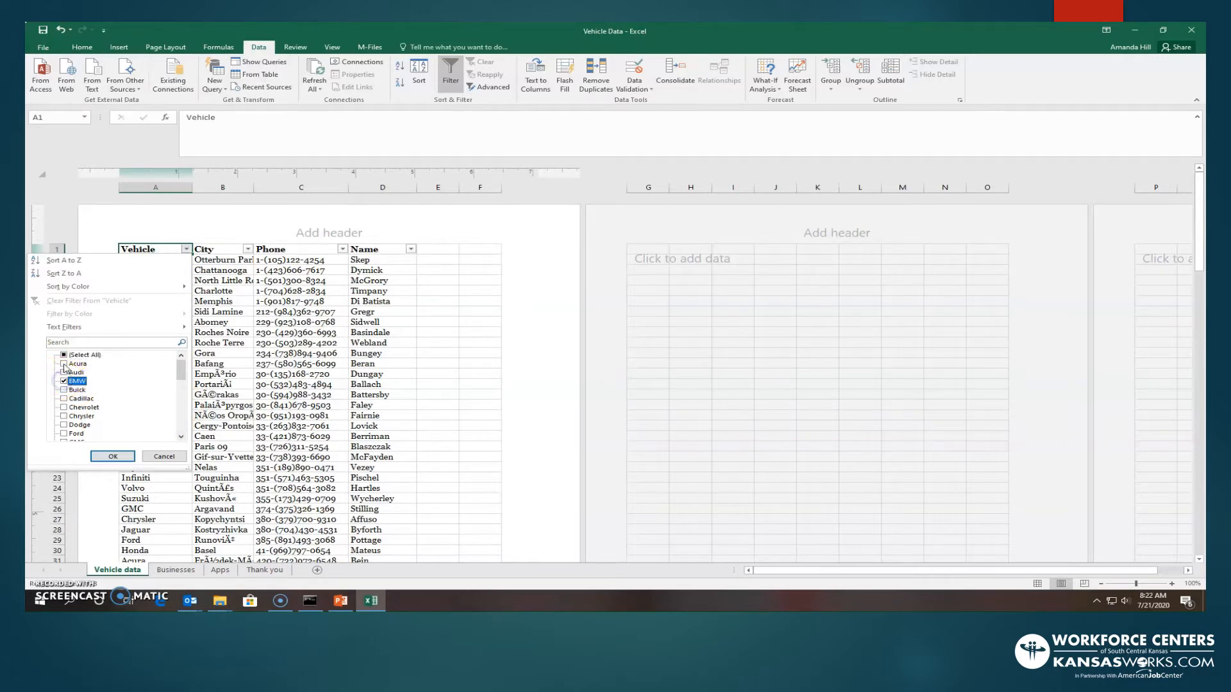
{"action": "left_click", "coordinate": [63, 364]}
{"action": "left_click", "coordinate": [64, 398]}
{"action": "left_click", "coordinate": [112, 458]}
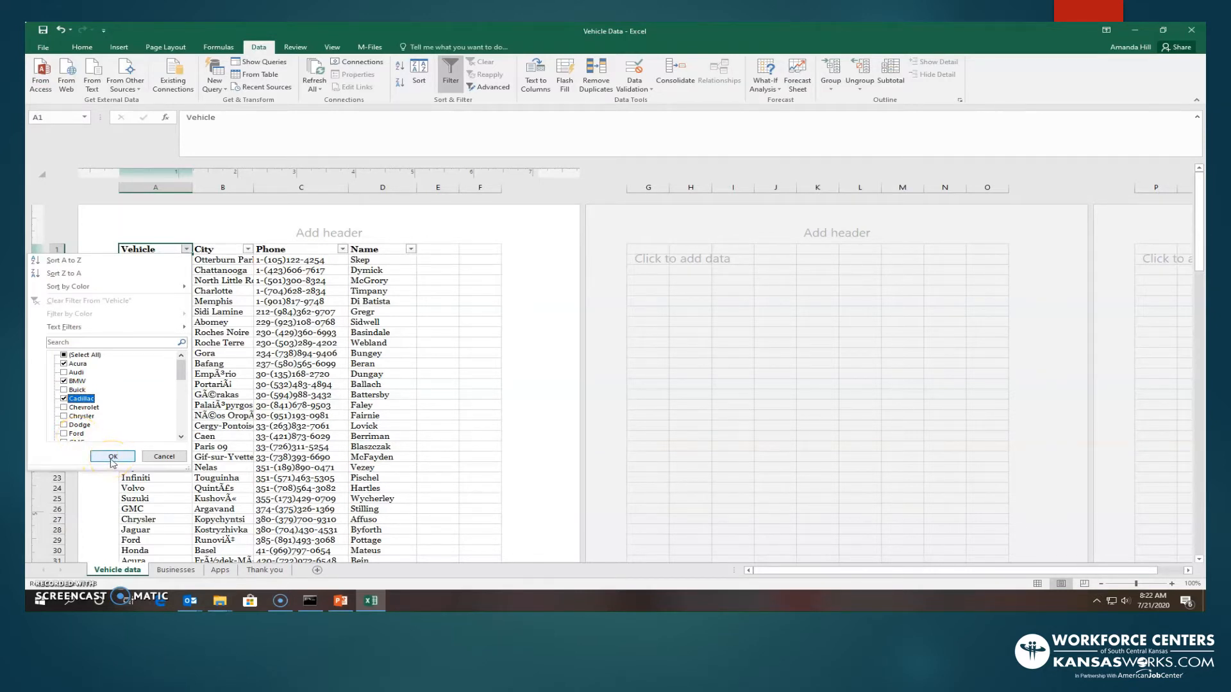
{"action": "left_click", "coordinate": [112, 458]}
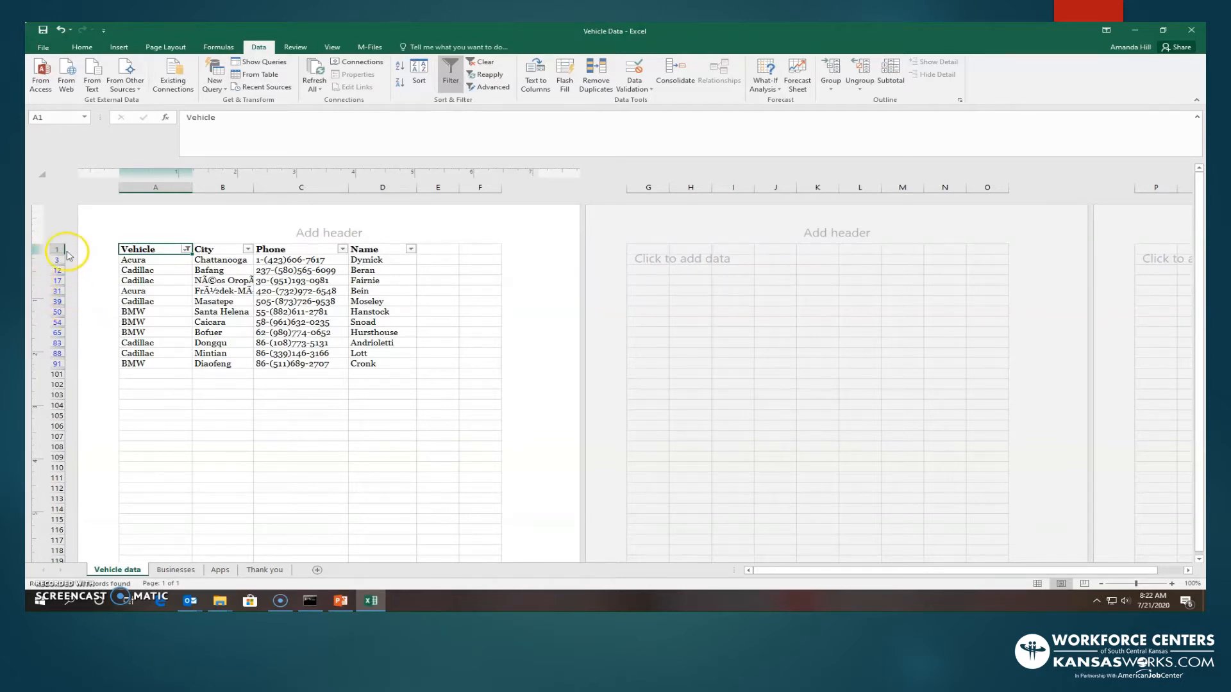
{"action": "left_click", "coordinate": [61, 29]}
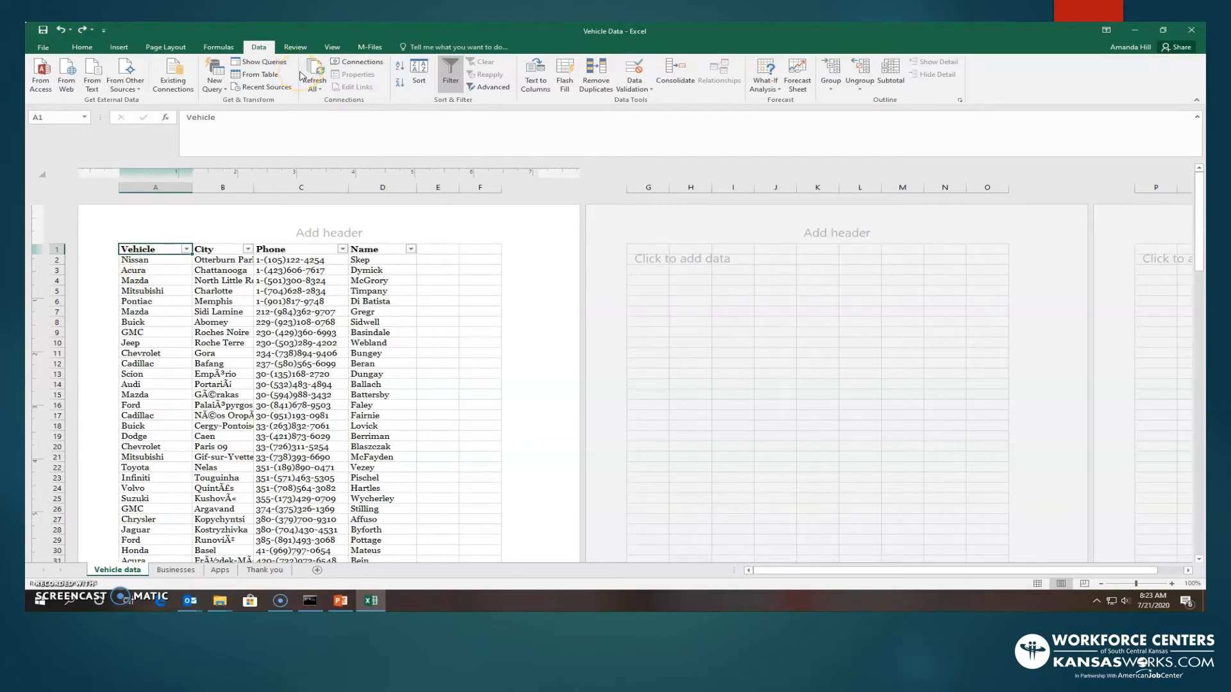
{"action": "left_click", "coordinate": [332, 47]}
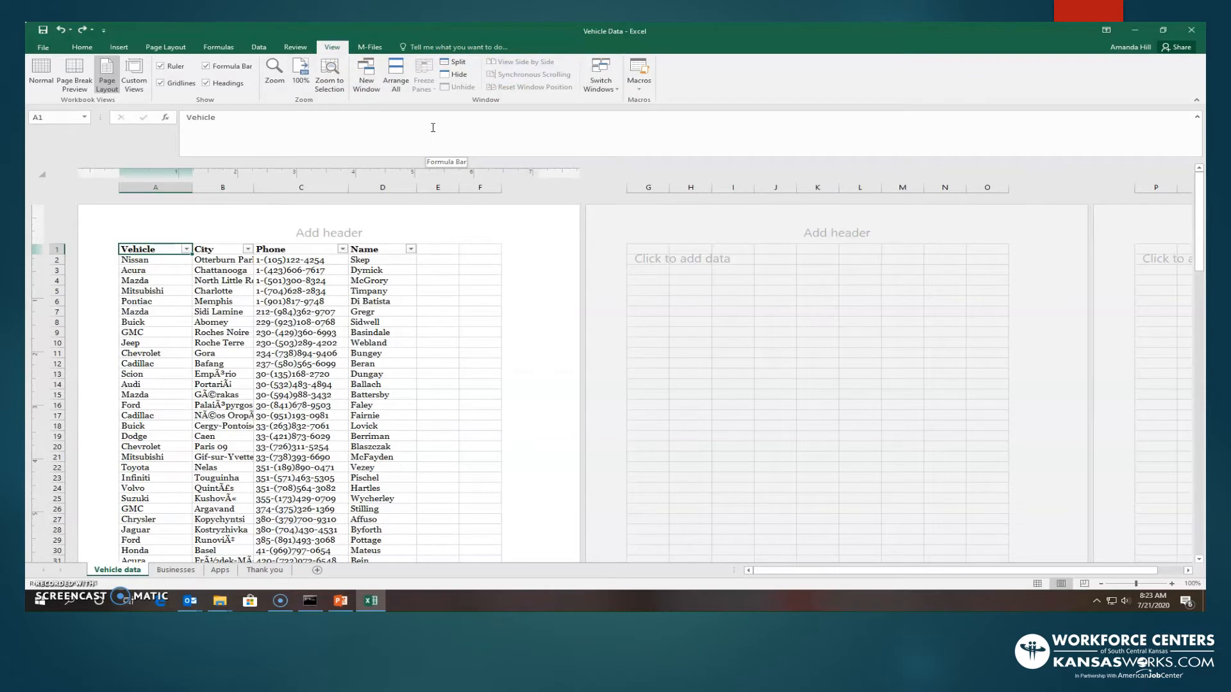
{"action": "left_click", "coordinate": [138, 261]}
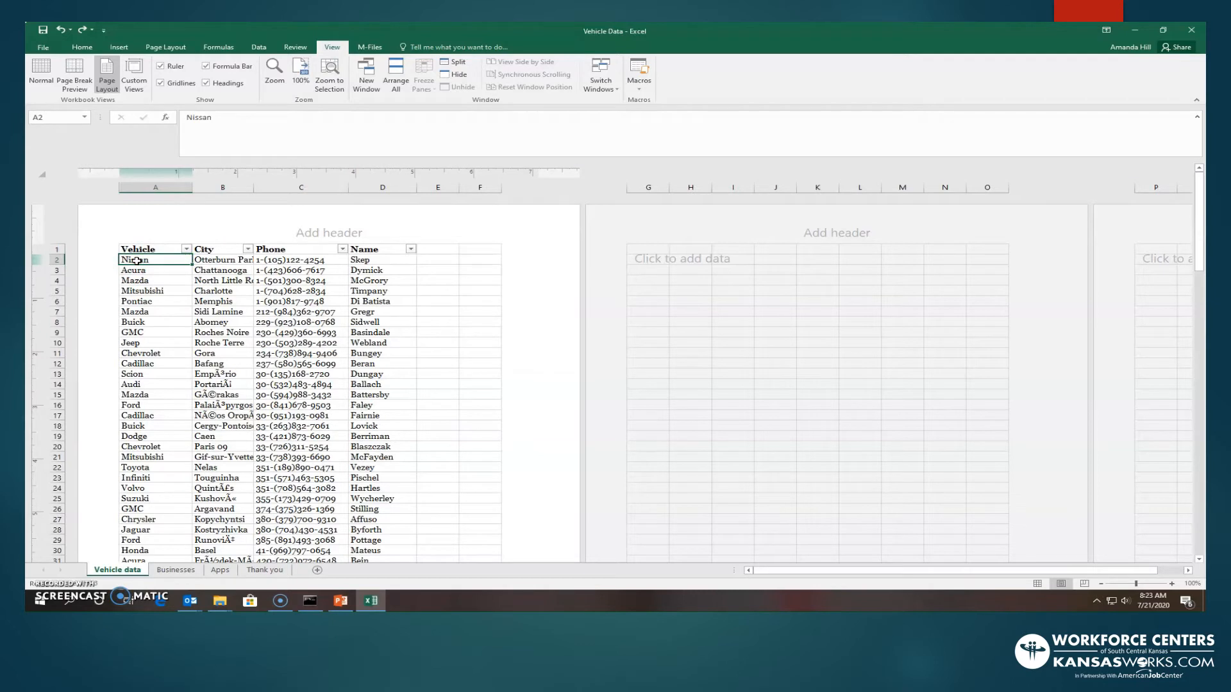
{"action": "left_click", "coordinate": [136, 250]}
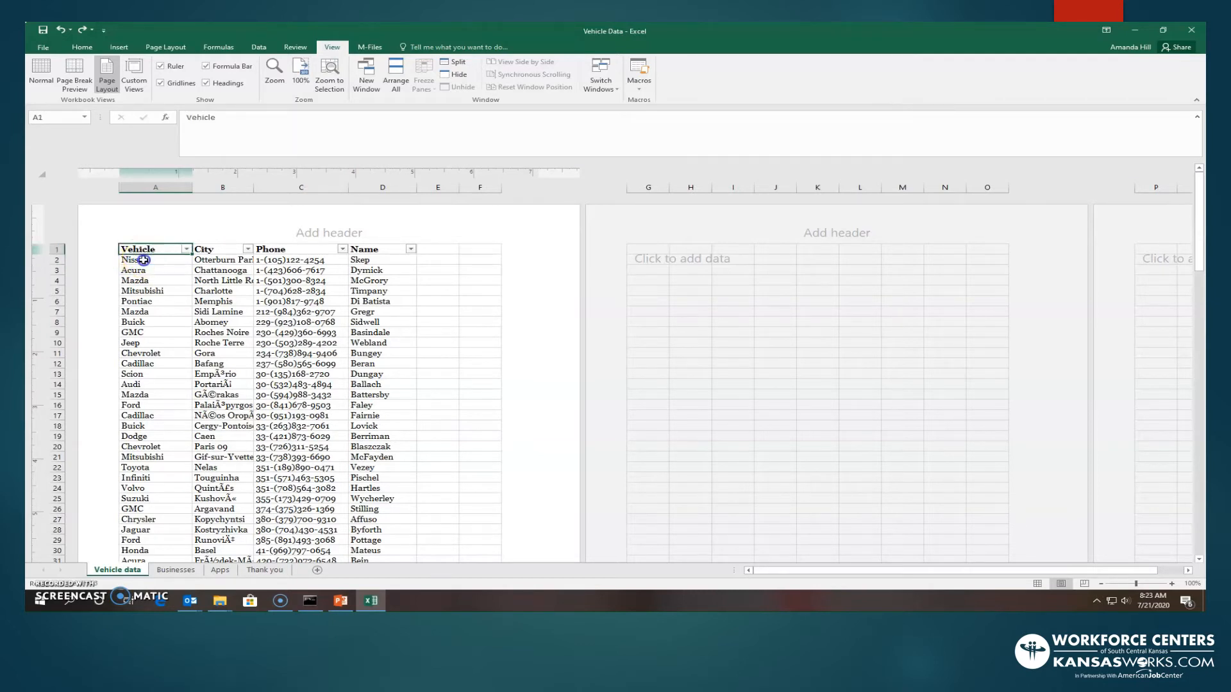
{"action": "left_click", "coordinate": [143, 260]}
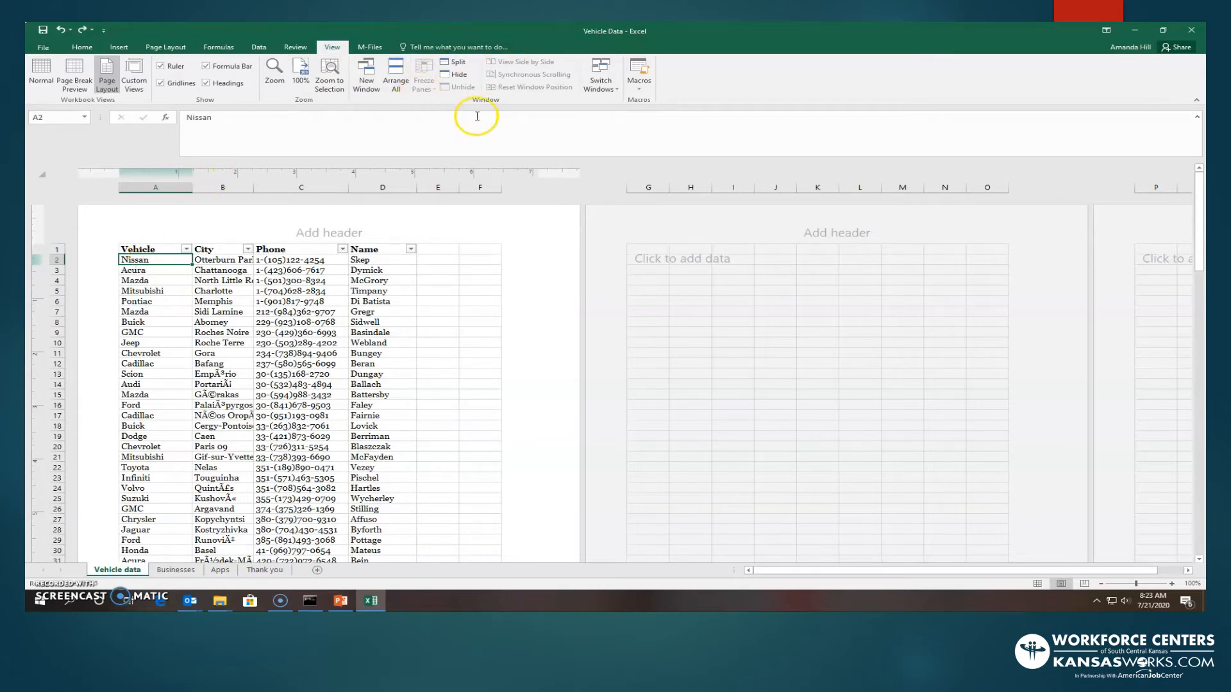
{"action": "left_click", "coordinate": [467, 100]}
{"action": "left_click", "coordinate": [396, 83]}
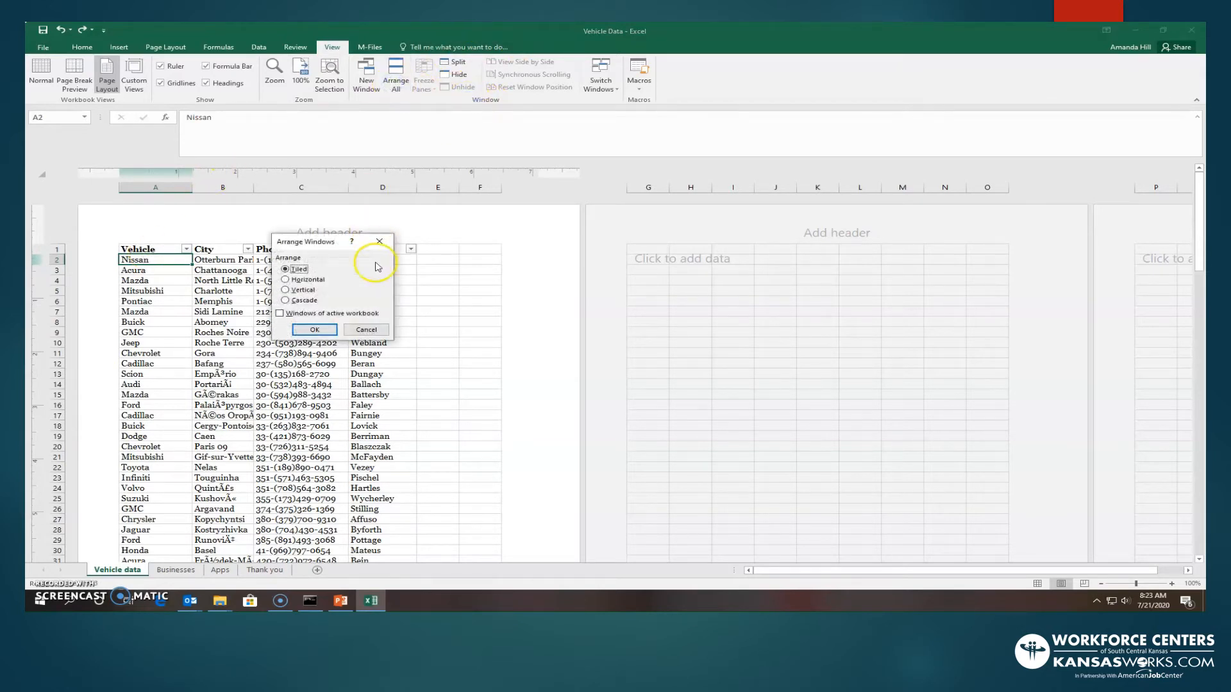
{"action": "left_click", "coordinate": [374, 330]}
{"action": "left_click_drag", "start_coordinate": [146, 282], "coordinate": [147, 291]}
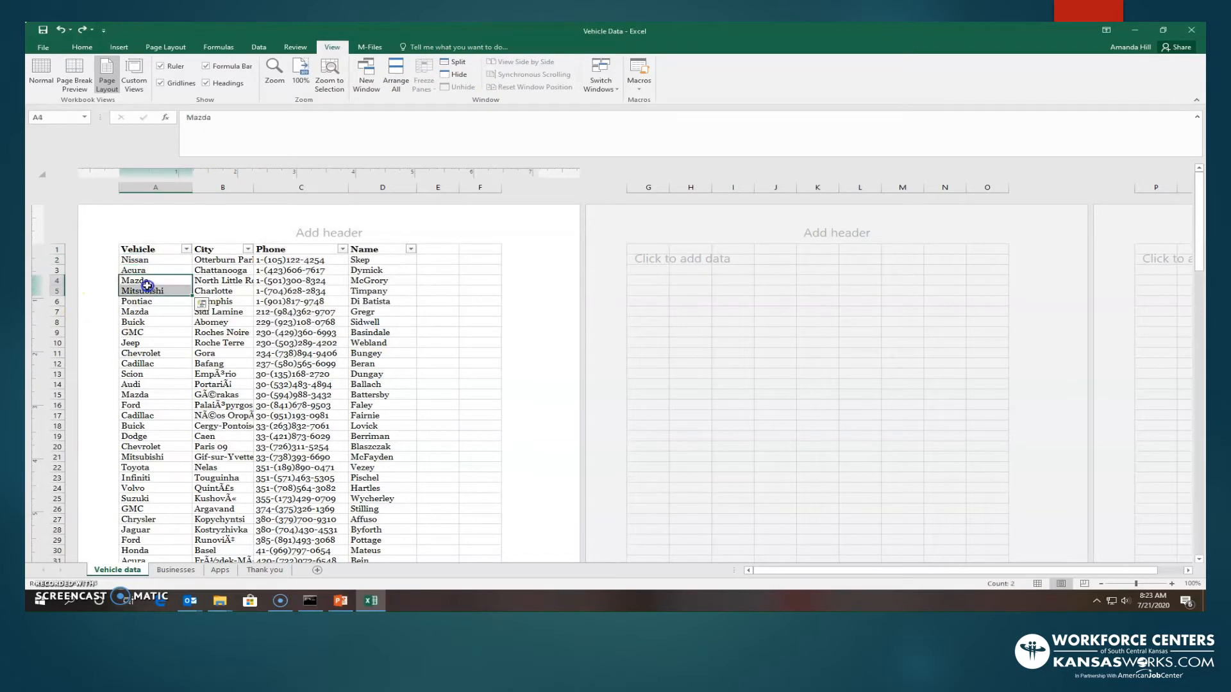
- Switch the Vehicle data worksheet to Normal view and freeze its first column
{"action": "left_click", "coordinate": [120, 258]}
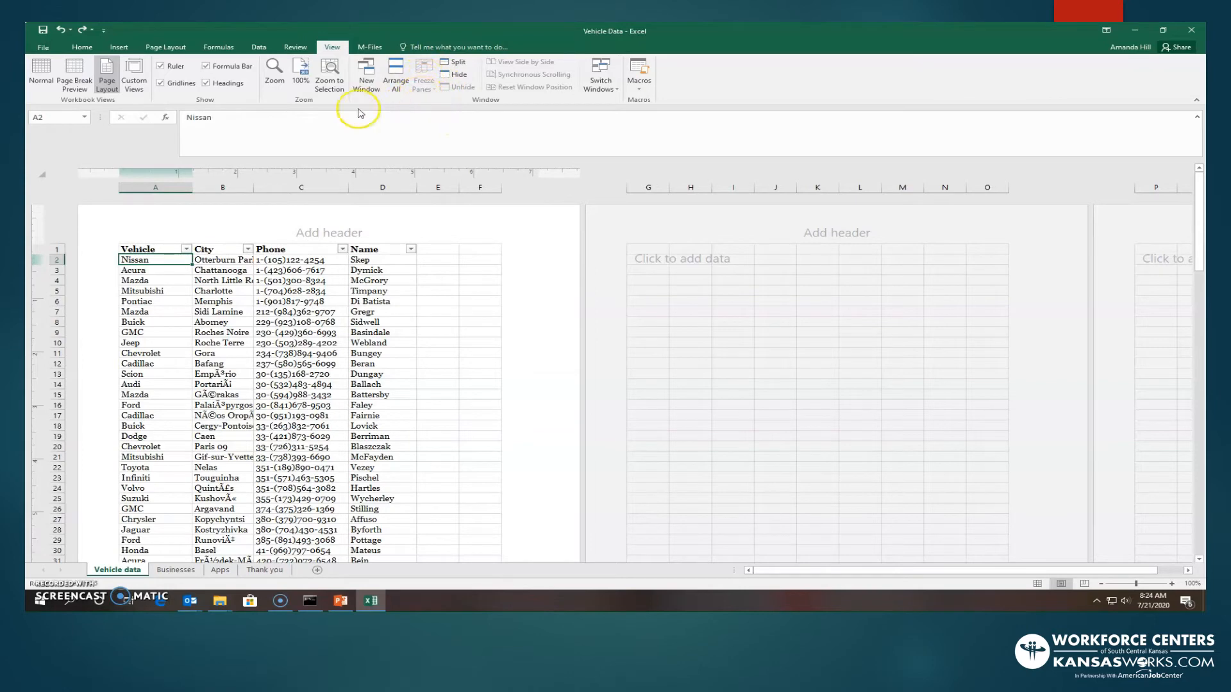
{"action": "left_click", "coordinate": [41, 77]}
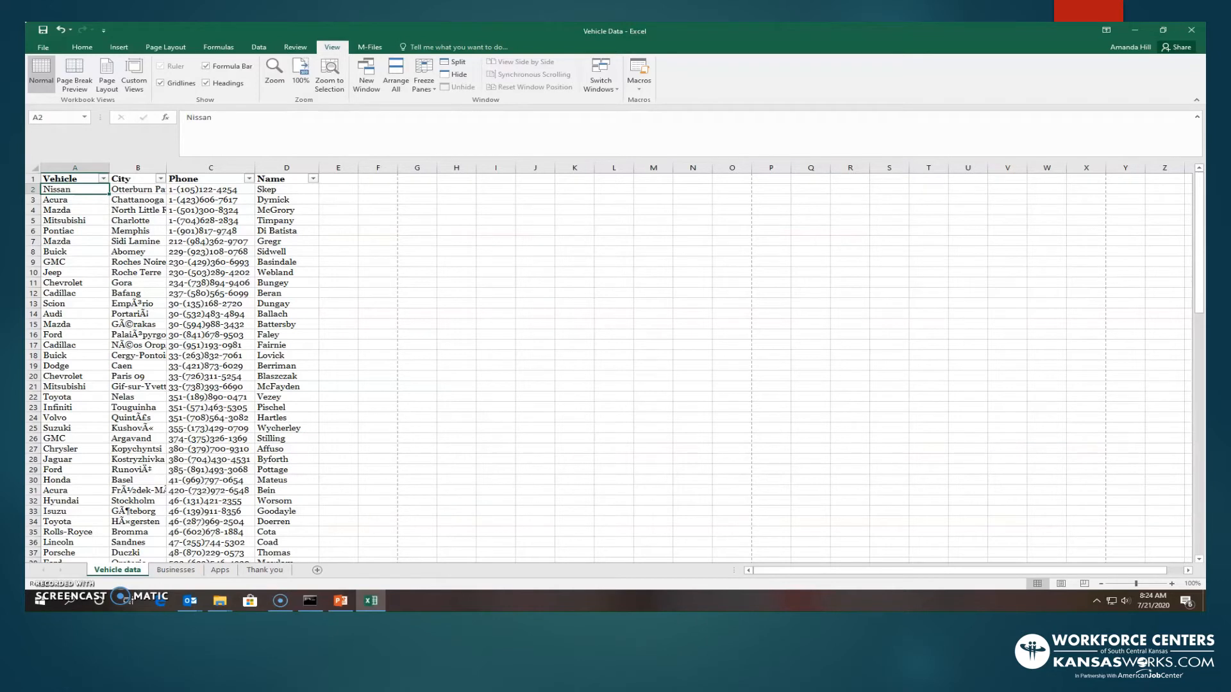
{"action": "left_click", "coordinate": [429, 82]}
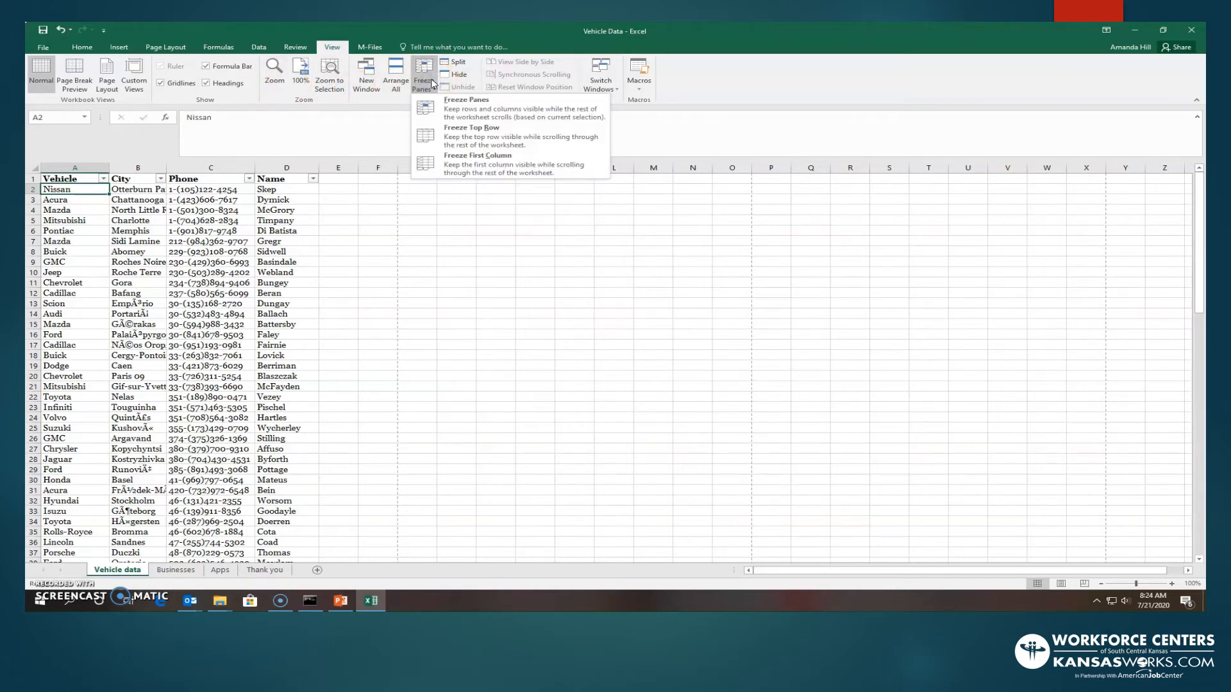
{"action": "left_click", "coordinate": [463, 146]}
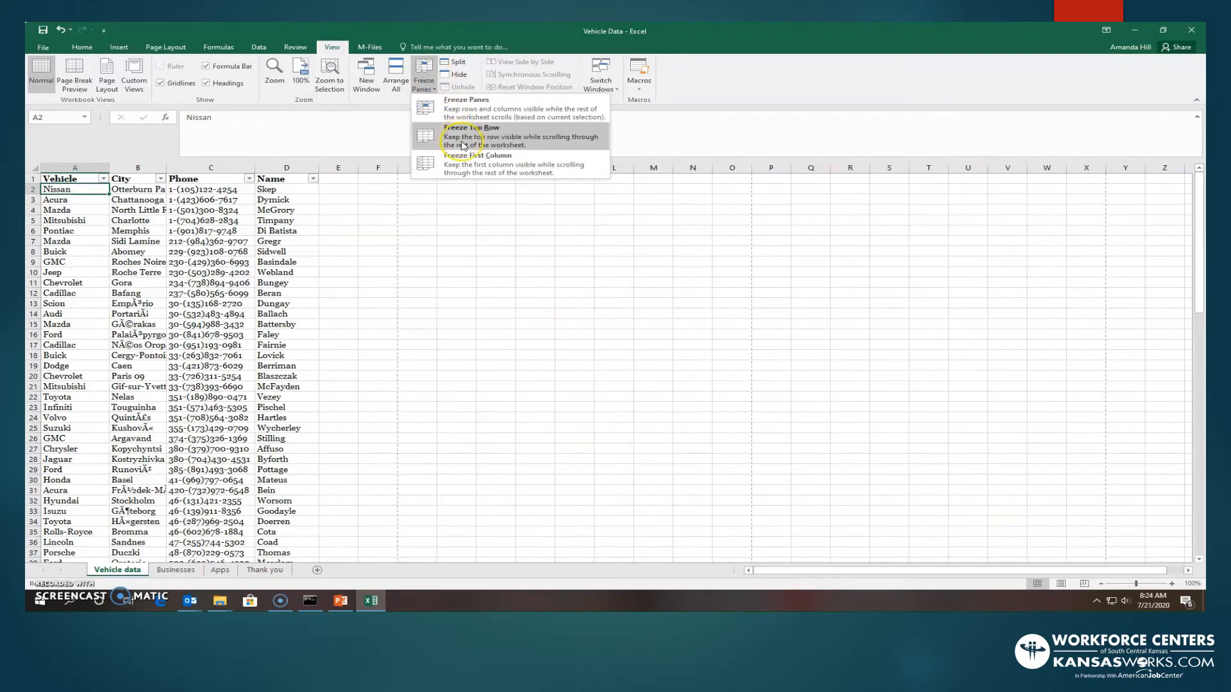
{"action": "left_click", "coordinate": [456, 173]}
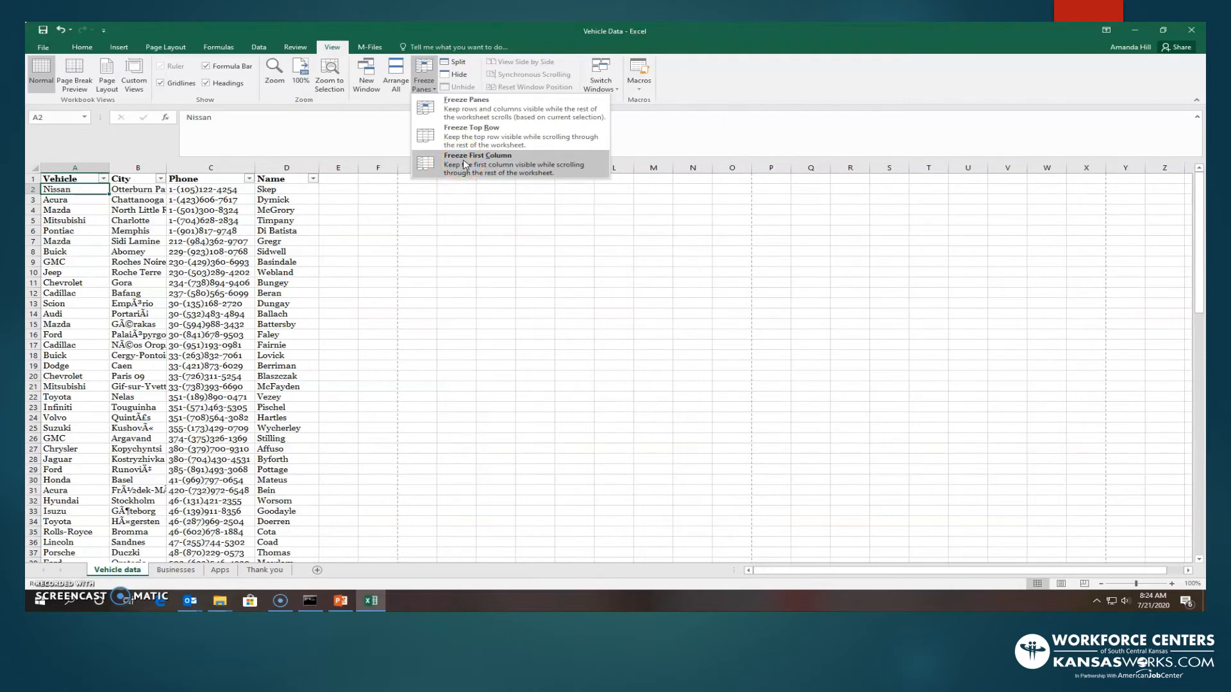
{"action": "left_click", "coordinate": [465, 164]}
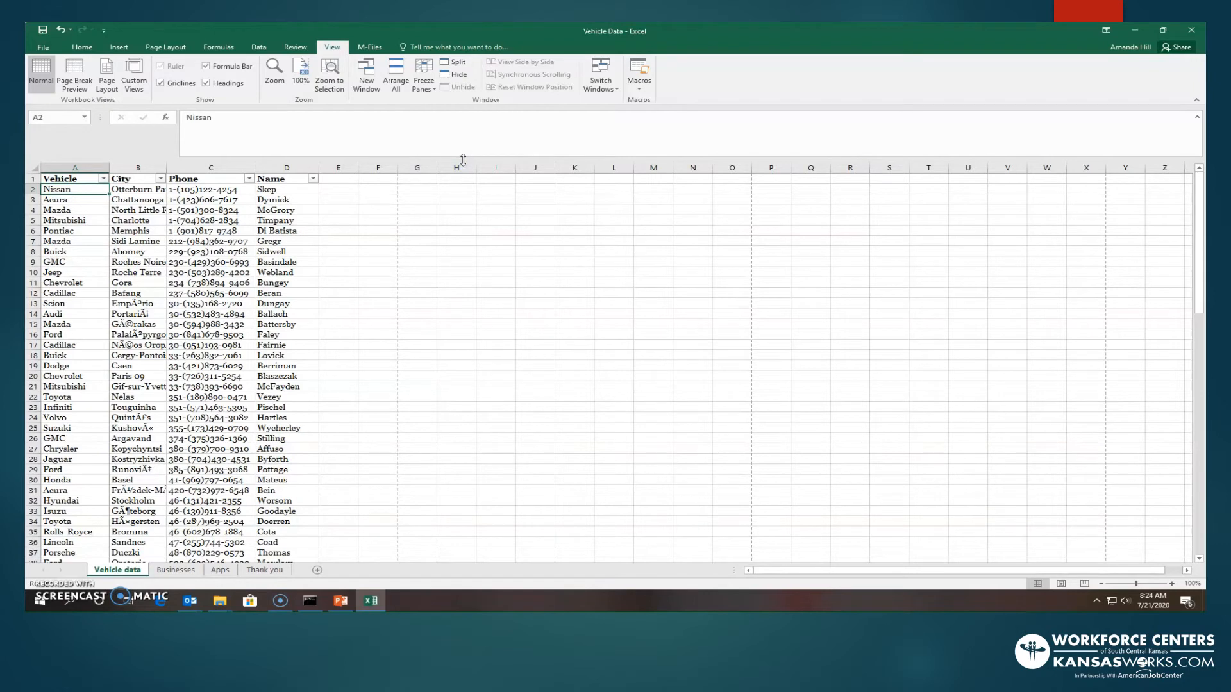
- Move across row 2 from column A out to column AO to examine how the frozen Vehicle column behaves
{"action": "key", "text": "Right"}
{"action": "key", "text": "Right"}
{"action": "key", "text": "Right"}
{"action": "key", "text": "Right"}
{"action": "key", "text": "Right"}
{"action": "key", "text": "Right"}
{"action": "key", "text": "Right"}
{"action": "key", "text": "Right"}
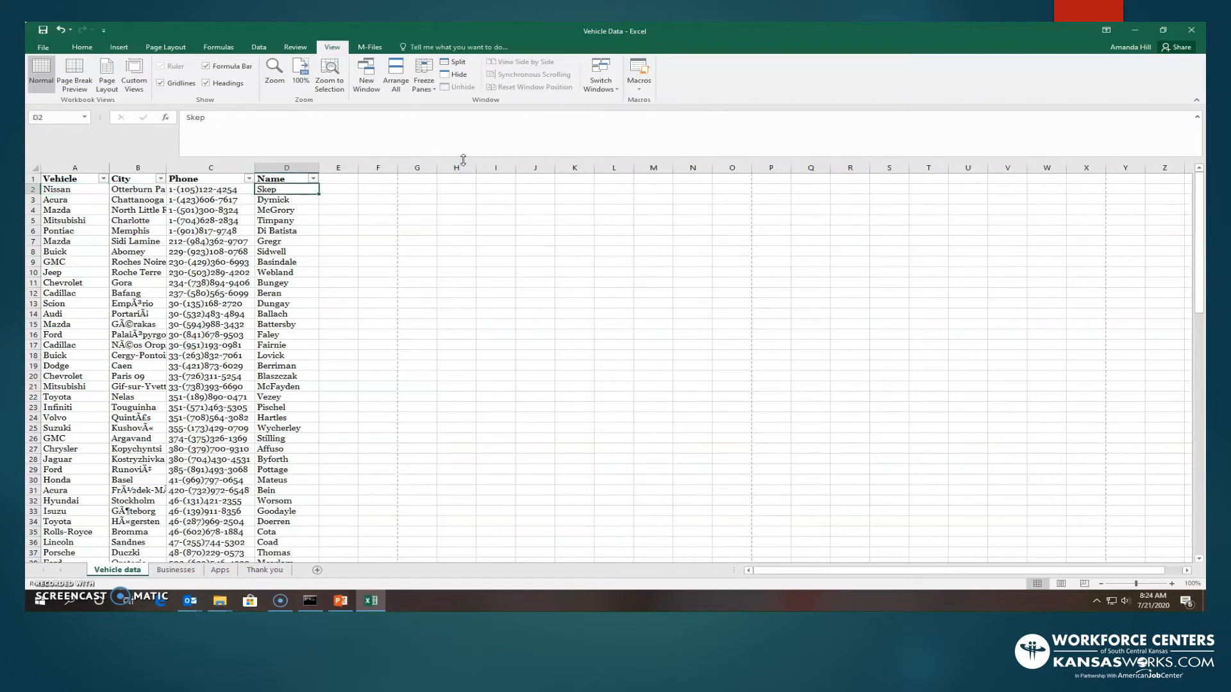
{"action": "key", "text": "Right"}
{"action": "key", "text": "Right"}
{"action": "key", "text": "Right"}
{"action": "key", "text": "Right"}
{"action": "key", "text": "Right"}
{"action": "key", "text": "Right"}
{"action": "key", "text": "Right"}
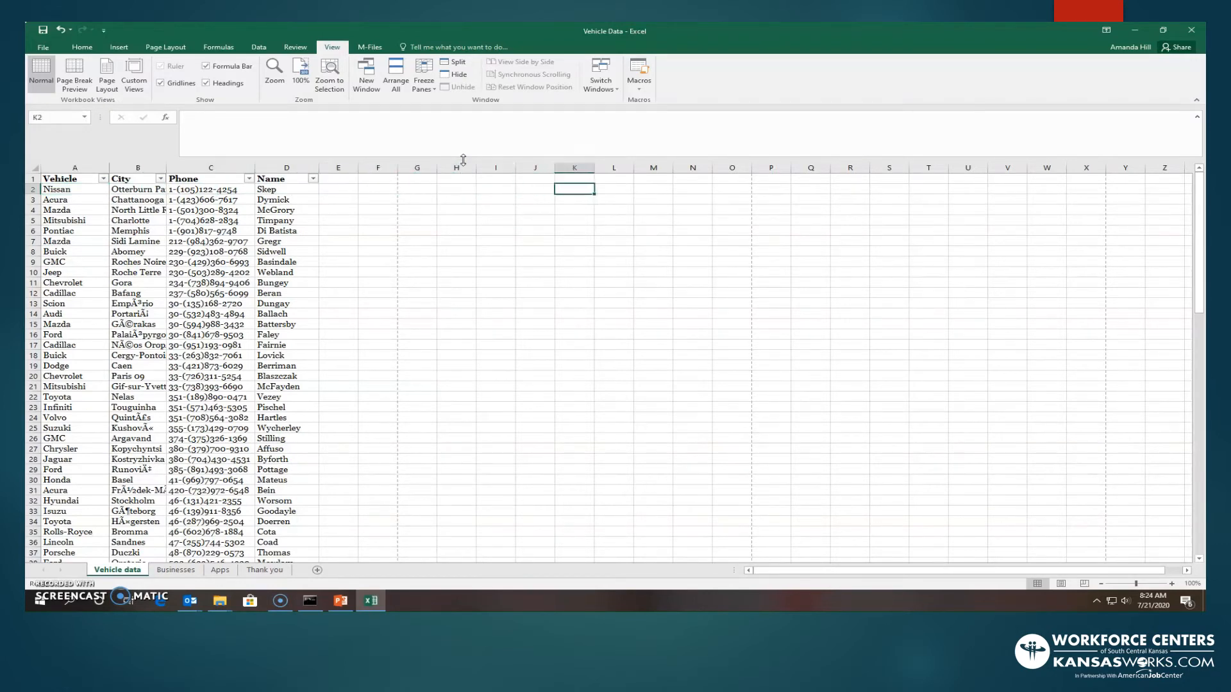
{"action": "key", "text": "Right"}
{"action": "key", "text": "Right"}
{"action": "key", "text": "Right"}
{"action": "key", "text": "Right"}
{"action": "key", "text": "Right"}
{"action": "key", "text": "Right"}
{"action": "key", "text": "Right"}
{"action": "key", "text": "Right"}
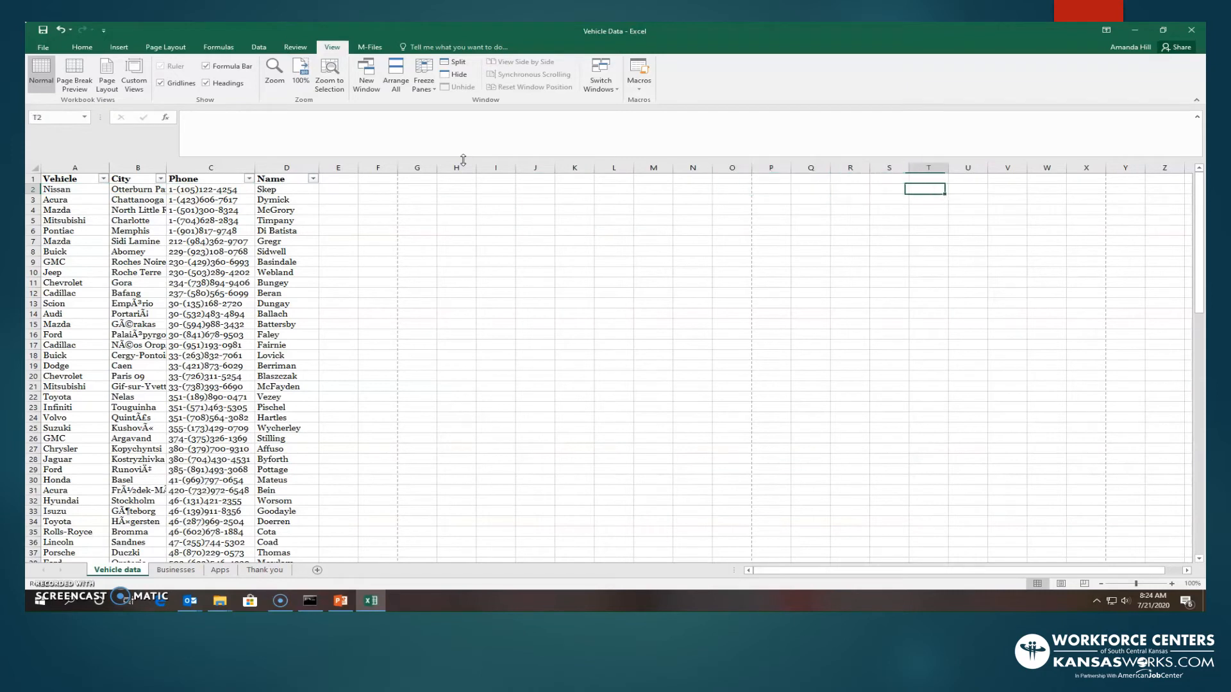
{"action": "key", "text": "Right"}
{"action": "key", "text": "Right"}
{"action": "key", "text": "Right"}
{"action": "key", "text": "Right"}
{"action": "key", "text": "Right"}
{"action": "key", "text": "Right"}
{"action": "key", "text": "Right"}
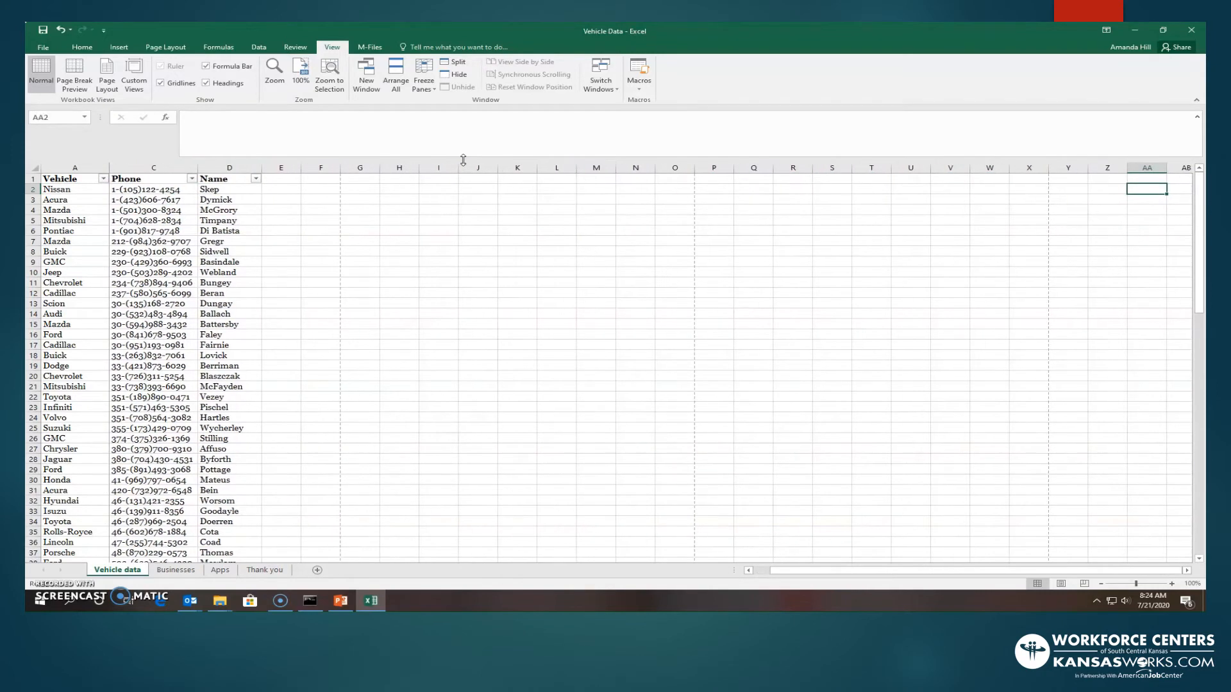
{"action": "key", "text": "Right"}
{"action": "key", "text": "Right"}
{"action": "key", "text": "Right"}
{"action": "key", "text": "Right"}
{"action": "key", "text": "Right"}
{"action": "key", "text": "Right"}
{"action": "key", "text": "Right"}
{"action": "key", "text": "Right"}
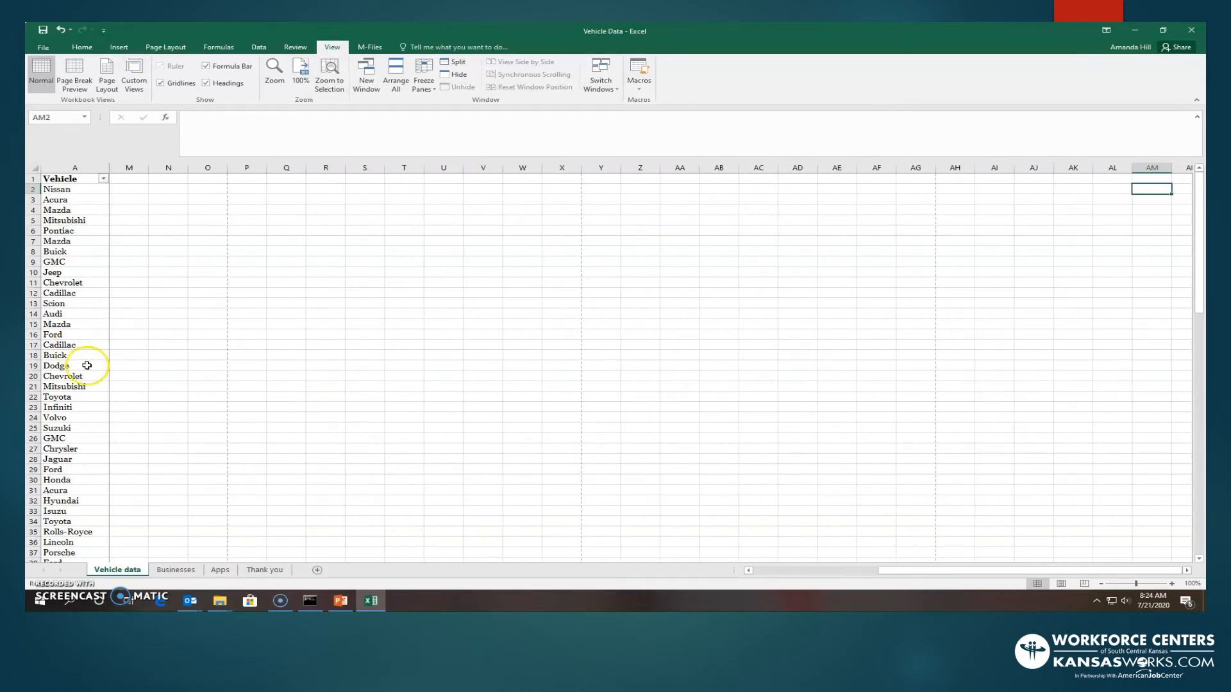
{"action": "key", "text": "Right"}
{"action": "key", "text": "Right"}
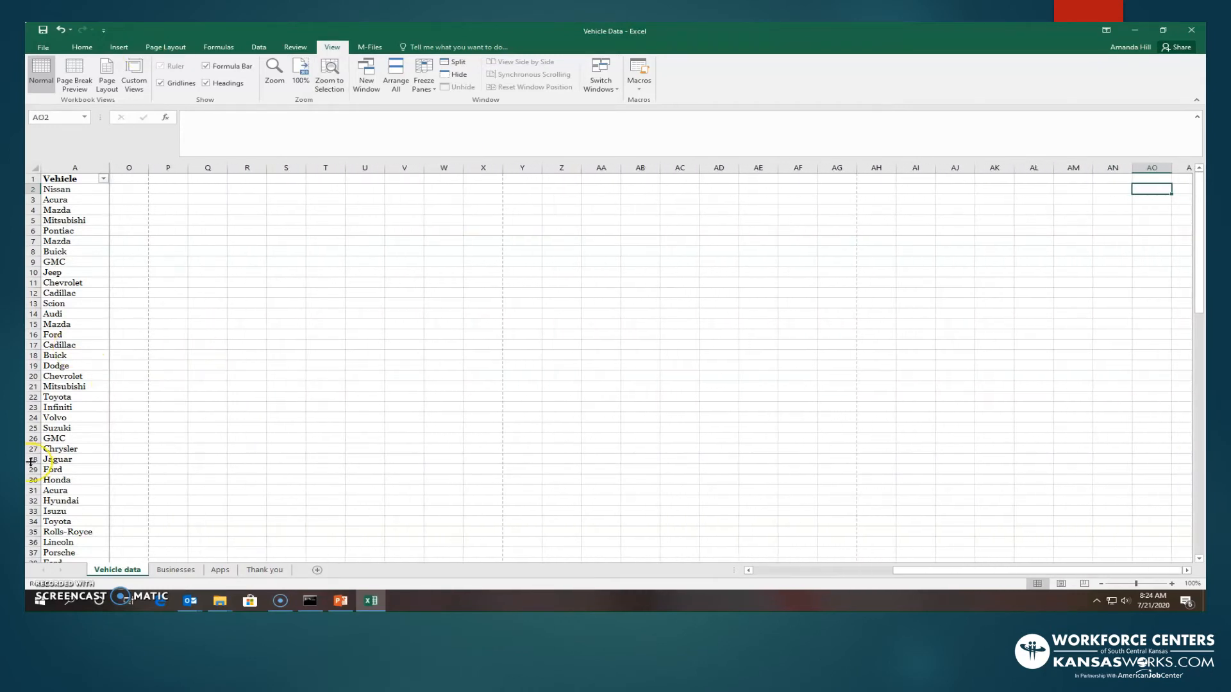
- Enter 213532 in cell X1
{"action": "left_click", "coordinate": [487, 178]}
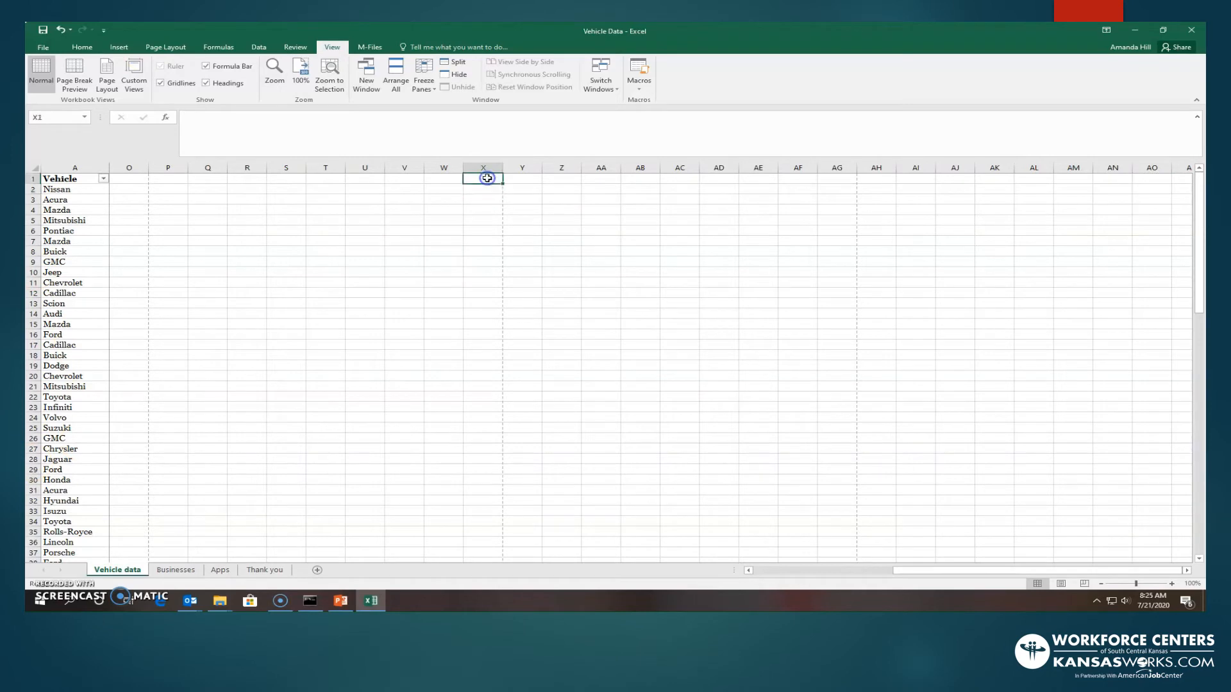
{"action": "type", "text": "213532"}
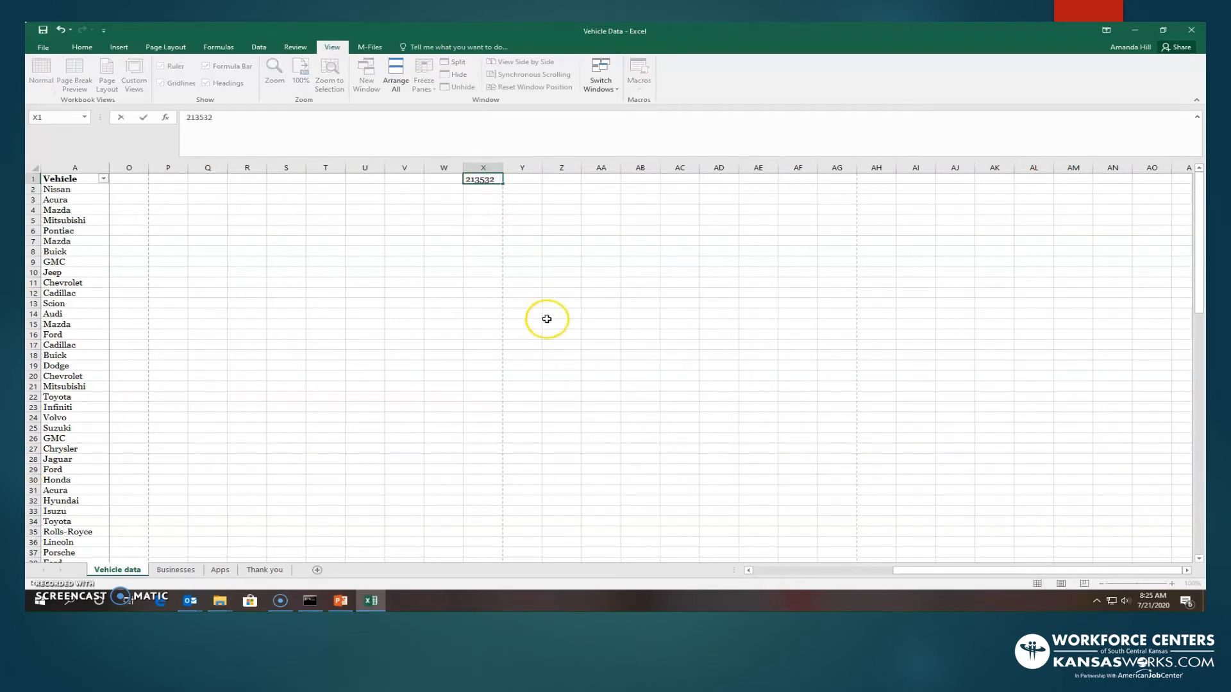
{"action": "left_click", "coordinate": [329, 407]}
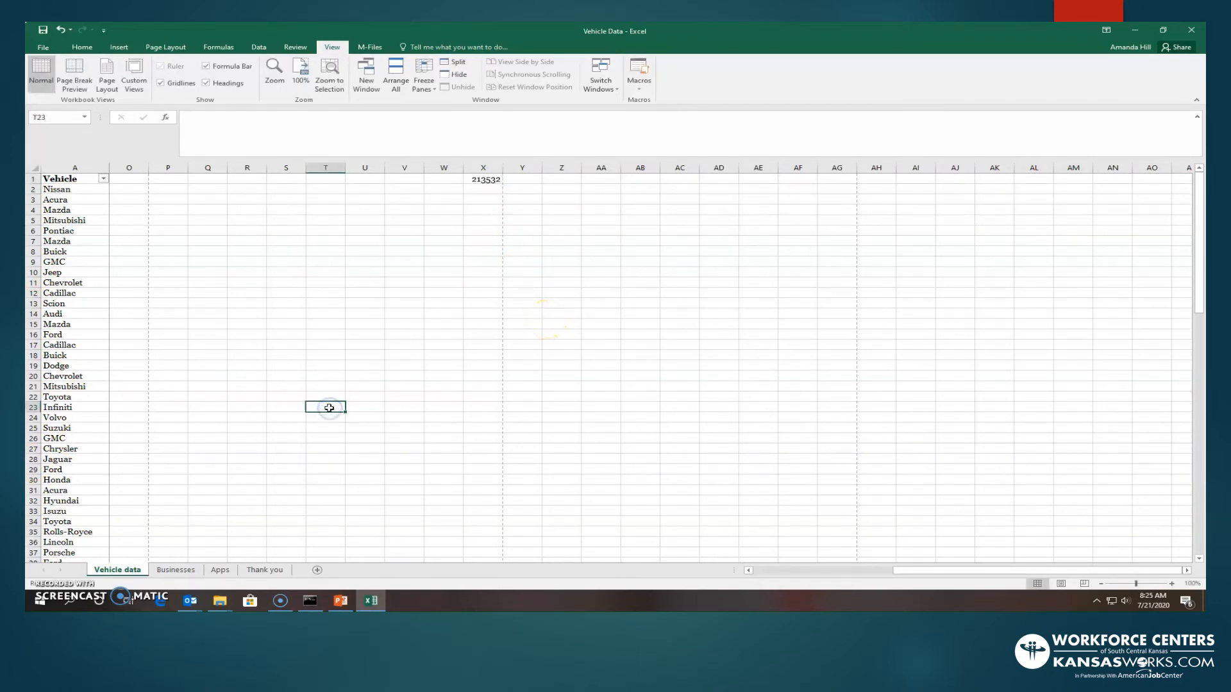
- Move along row 23 from column T to column BB to compare the frozen Vehicle column with the unfrozen columns
{"action": "key", "text": "Right"}
{"action": "key", "text": "Right"}
{"action": "key", "text": "Right"}
{"action": "key", "text": "Right"}
{"action": "key", "text": "Right"}
{"action": "key", "text": "Right"}
{"action": "key", "text": "Right"}
{"action": "key", "text": "Right"}
{"action": "key", "text": "Right"}
{"action": "key", "text": "Right"}
{"action": "key", "text": "Right"}
{"action": "key", "text": "Right"}
{"action": "key", "text": "Right"}
{"action": "key", "text": "Right"}
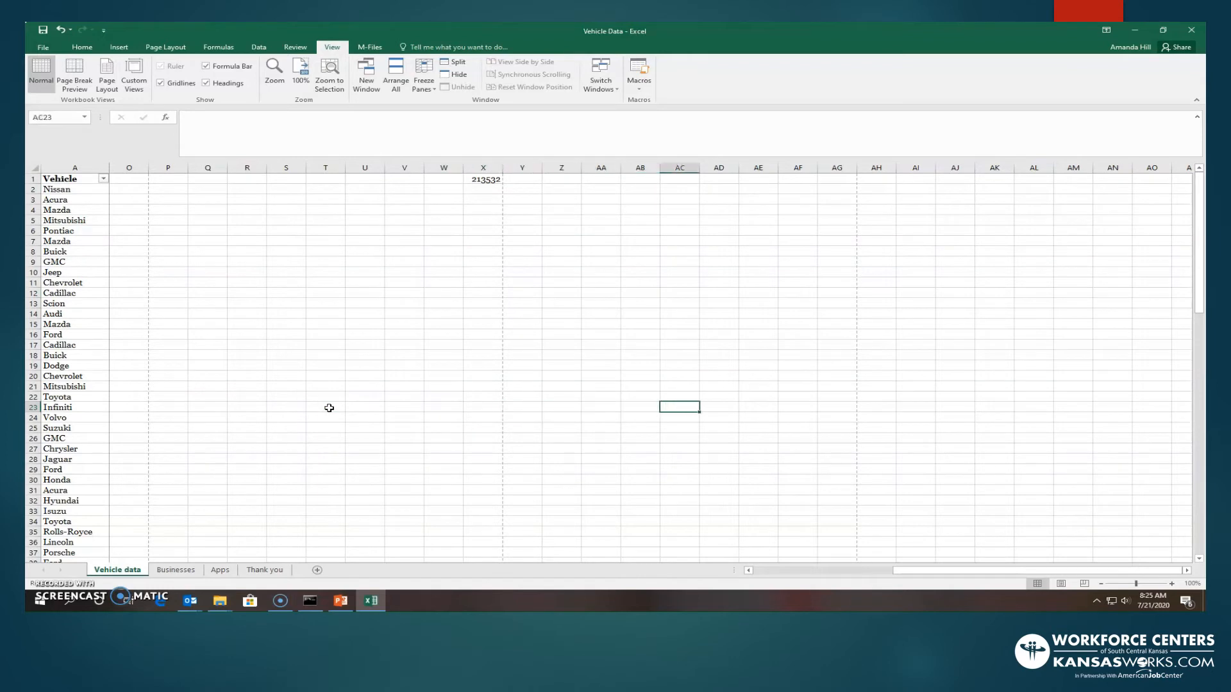
{"action": "key", "text": "Right"}
{"action": "key", "text": "Right"}
{"action": "key", "text": "Right"}
{"action": "key", "text": "Right"}
{"action": "key", "text": "Right"}
{"action": "key", "text": "Right"}
{"action": "key", "text": "Right"}
{"action": "key", "text": "Right"}
{"action": "key", "text": "Right"}
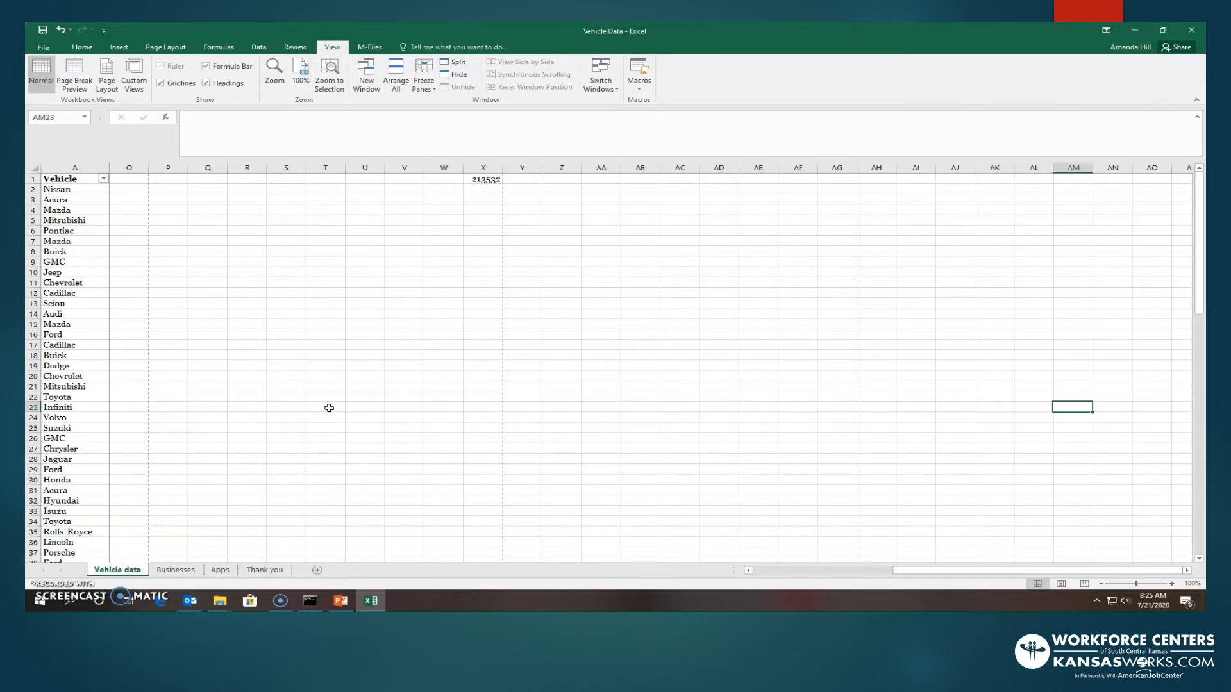
{"action": "key", "text": "Right"}
{"action": "key", "text": "Right"}
{"action": "key", "text": "Right"}
{"action": "key", "text": "Right"}
{"action": "key", "text": "Right"}
{"action": "key", "text": "Right"}
{"action": "key", "text": "Right"}
{"action": "key", "text": "Right"}
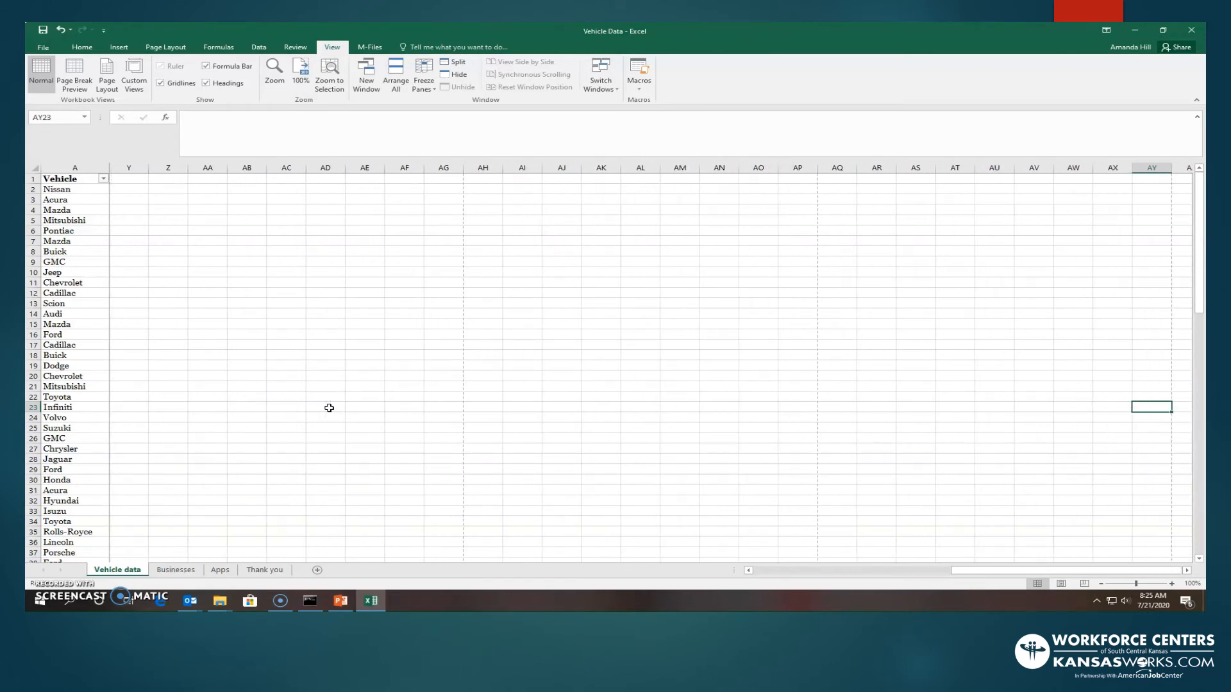
{"action": "key", "text": "Right"}
{"action": "key", "text": "Right"}
{"action": "key", "text": "Right"}
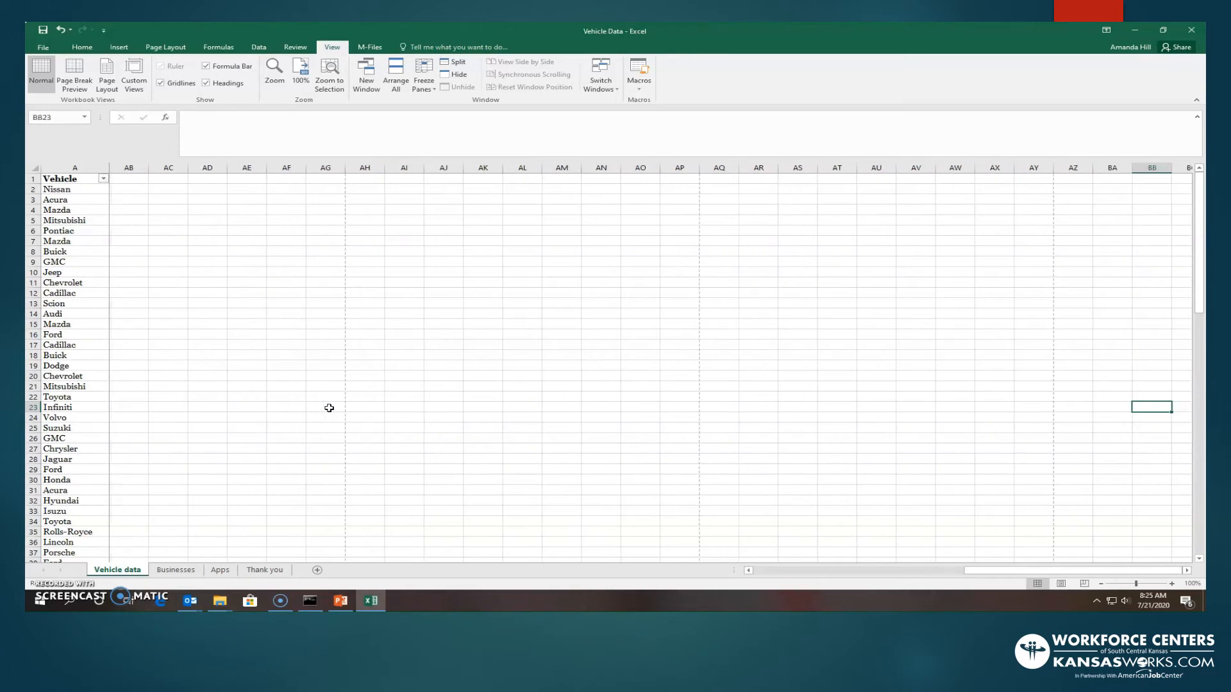
- Go back along row 23 to column A to examine the unfrozen columns beside the Vehicle column
{"action": "key", "text": "Left"}
{"action": "key", "text": "Left"}
{"action": "key", "text": "Left"}
{"action": "key", "text": "Left"}
{"action": "key", "text": "Left"}
{"action": "key", "text": "Left"}
{"action": "key", "text": "Left"}
{"action": "key", "text": "Left"}
{"action": "key", "text": "Left"}
{"action": "key", "text": "Left"}
{"action": "key", "text": "Left"}
{"action": "key", "text": "Left"}
{"action": "key", "text": "Left"}
{"action": "key", "text": "Left"}
{"action": "key", "text": "Left"}
{"action": "key", "text": "Left"}
{"action": "key", "text": "Left"}
{"action": "key", "text": "Left"}
{"action": "key", "text": "Left"}
{"action": "key", "text": "Left"}
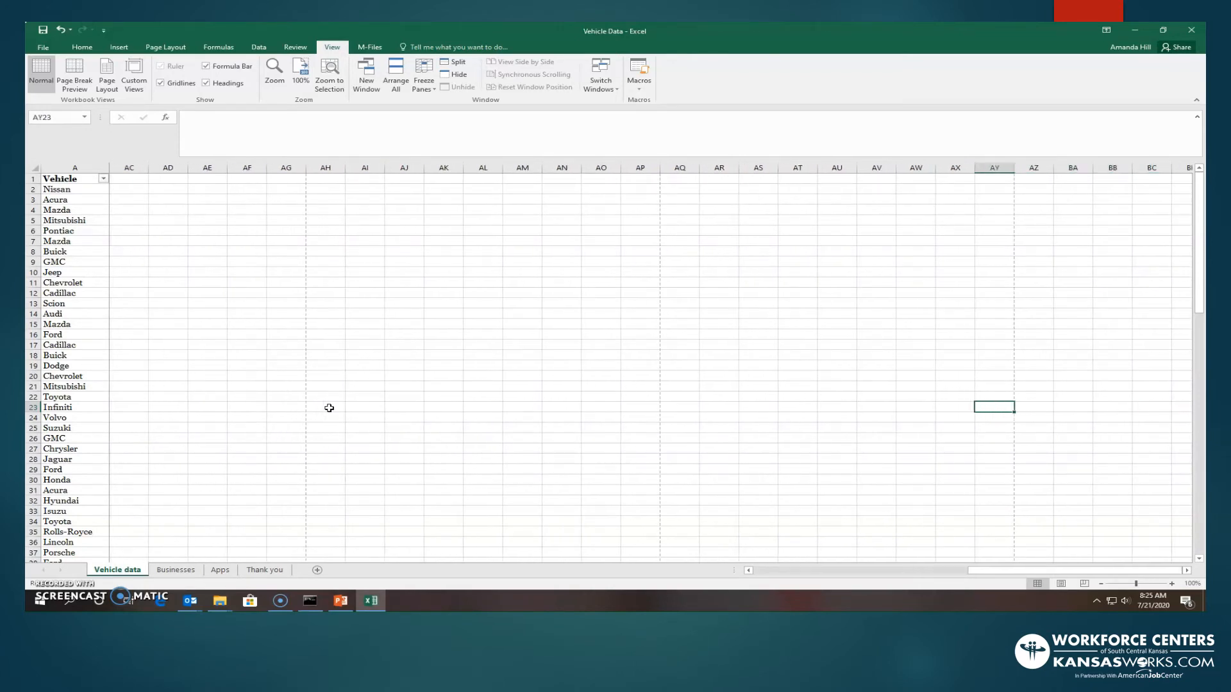
{"action": "key", "text": "Left"}
{"action": "key", "text": "Left"}
{"action": "key", "text": "Left"}
{"action": "key", "text": "Left"}
{"action": "key", "text": "Left"}
{"action": "key", "text": "Left"}
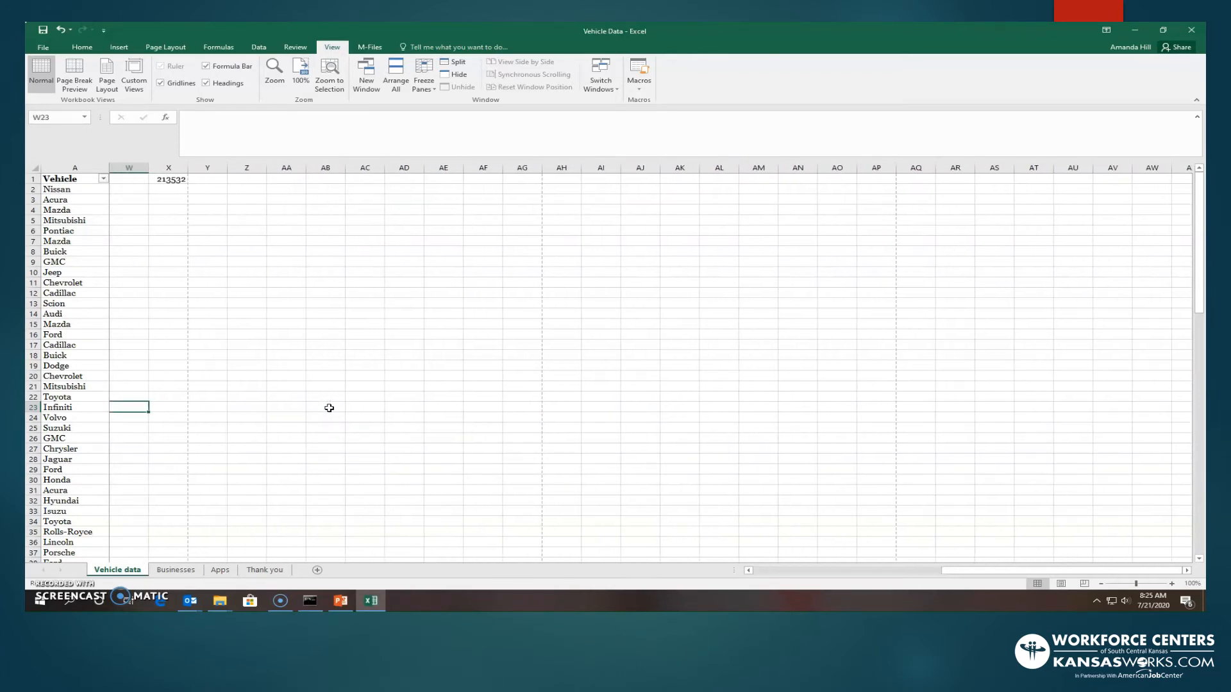
{"action": "key", "text": "Left"}
{"action": "key", "text": "Left"}
{"action": "key", "text": "Left"}
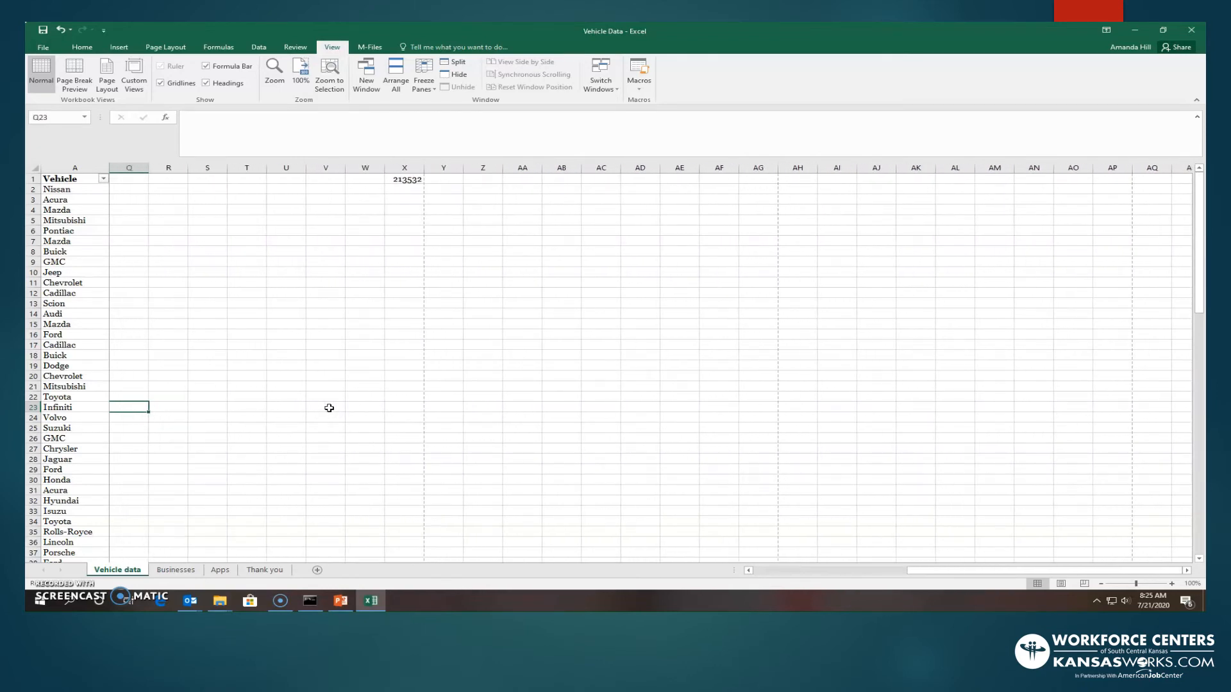
{"action": "key", "text": "Left"}
{"action": "key", "text": "Left"}
{"action": "key", "text": "Left"}
{"action": "key", "text": "Left"}
{"action": "key", "text": "Left"}
{"action": "key", "text": "Left"}
{"action": "key", "text": "Left"}
{"action": "key", "text": "Left"}
{"action": "key", "text": "Left"}
{"action": "key", "text": "Left"}
{"action": "key", "text": "Left"}
{"action": "key", "text": "Left"}
{"action": "key", "text": "Left"}
{"action": "key", "text": "Left"}
{"action": "key", "text": "Left"}
{"action": "key", "text": "Left"}
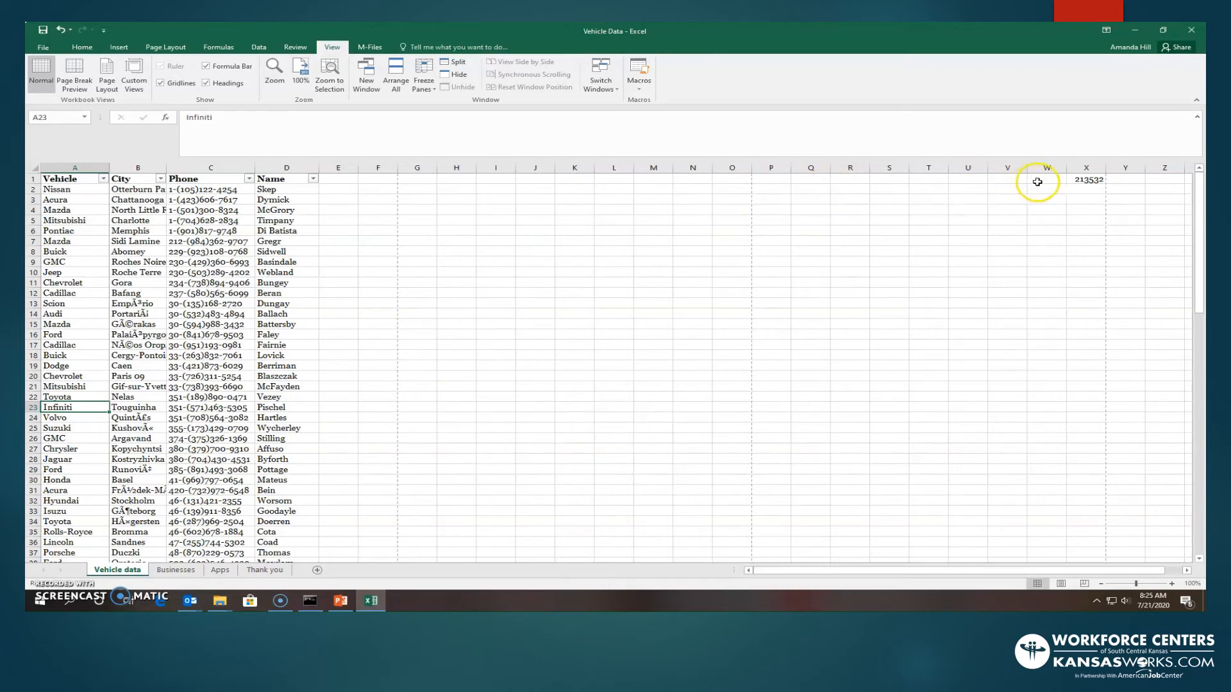
- Clear the test number from cell X1 and freeze the worksheet's top row
{"action": "left_click", "coordinate": [1075, 180]}
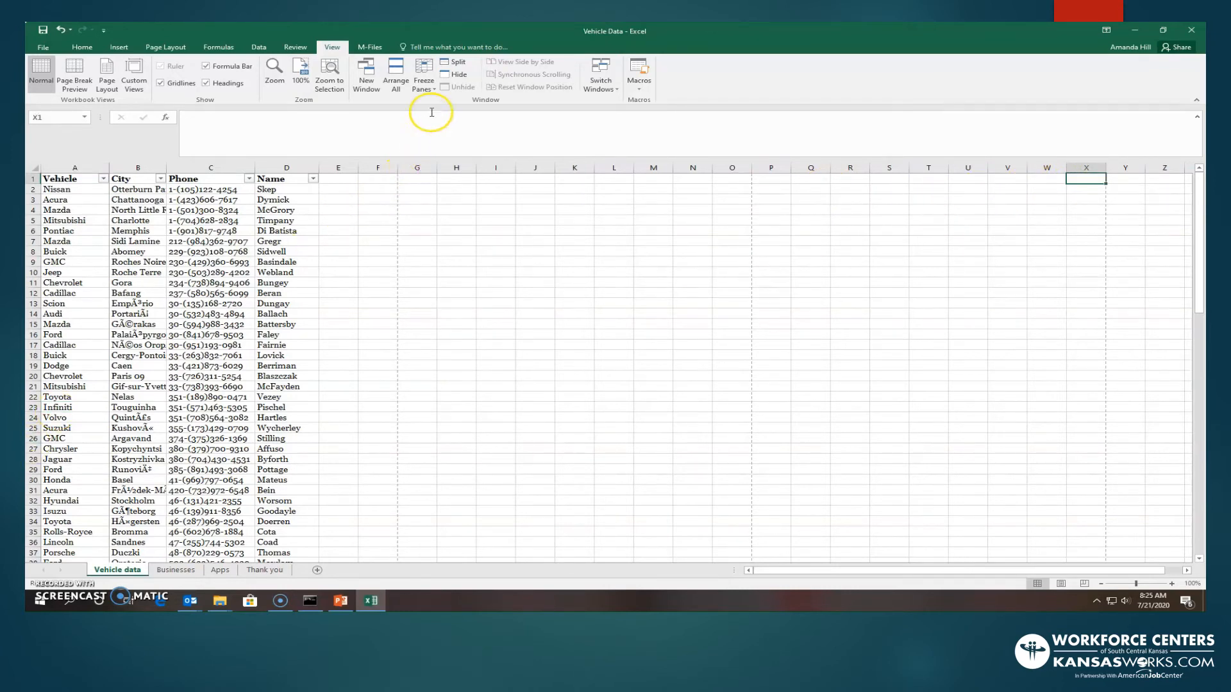
{"action": "left_click", "coordinate": [426, 88]}
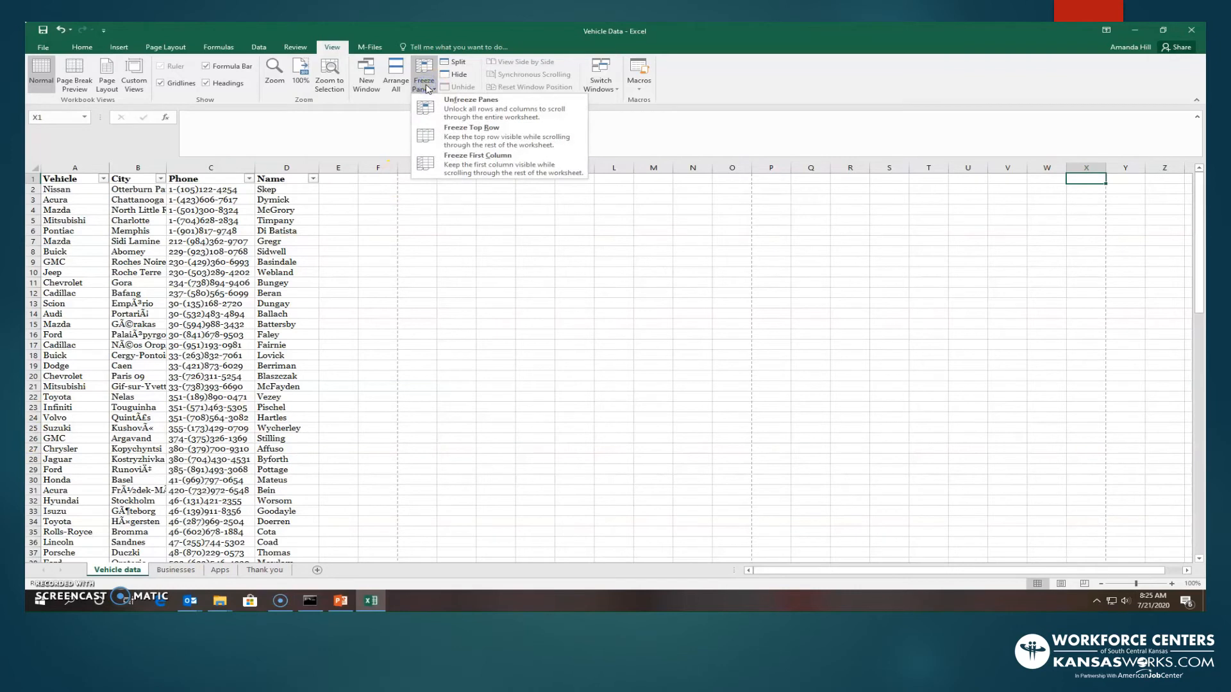
{"action": "left_click", "coordinate": [449, 135]}
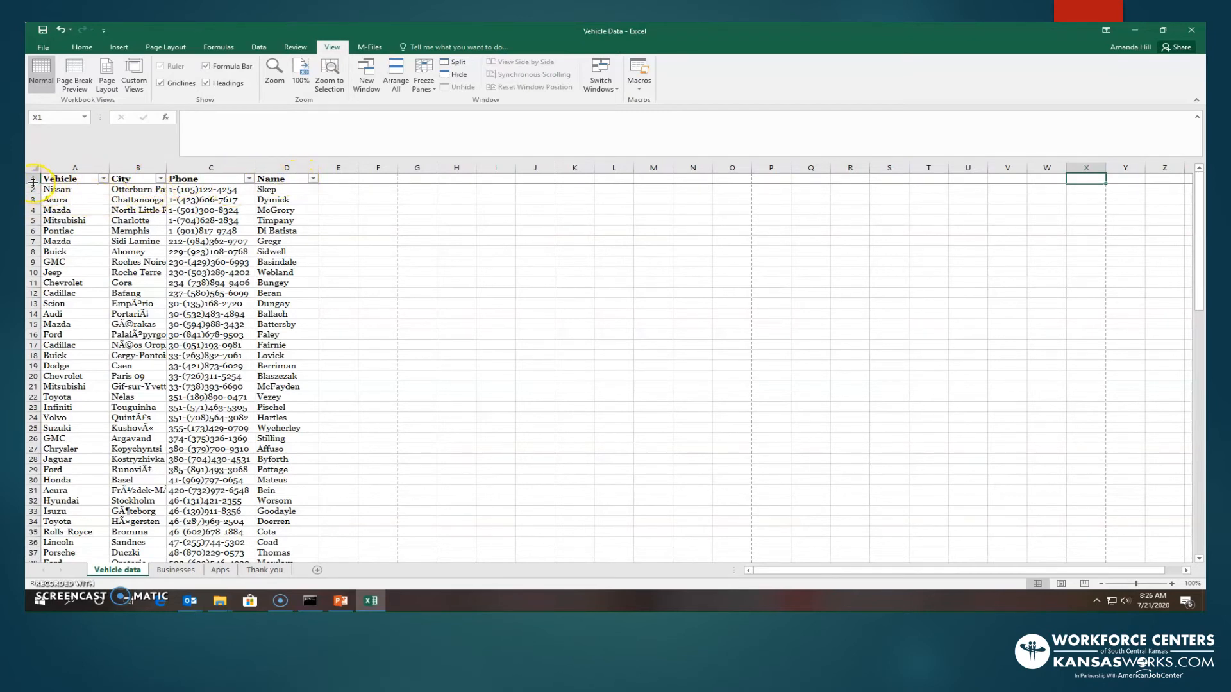
- Move down column X from row 1 to row 87 to examine how the frozen header row behaves while scrolling
{"action": "key", "text": "Down"}
{"action": "key", "text": "Down"}
{"action": "key", "text": "Down"}
{"action": "key", "text": "Down"}
{"action": "key", "text": "Down"}
{"action": "key", "text": "Down"}
{"action": "key", "text": "Down"}
{"action": "key", "text": "Down"}
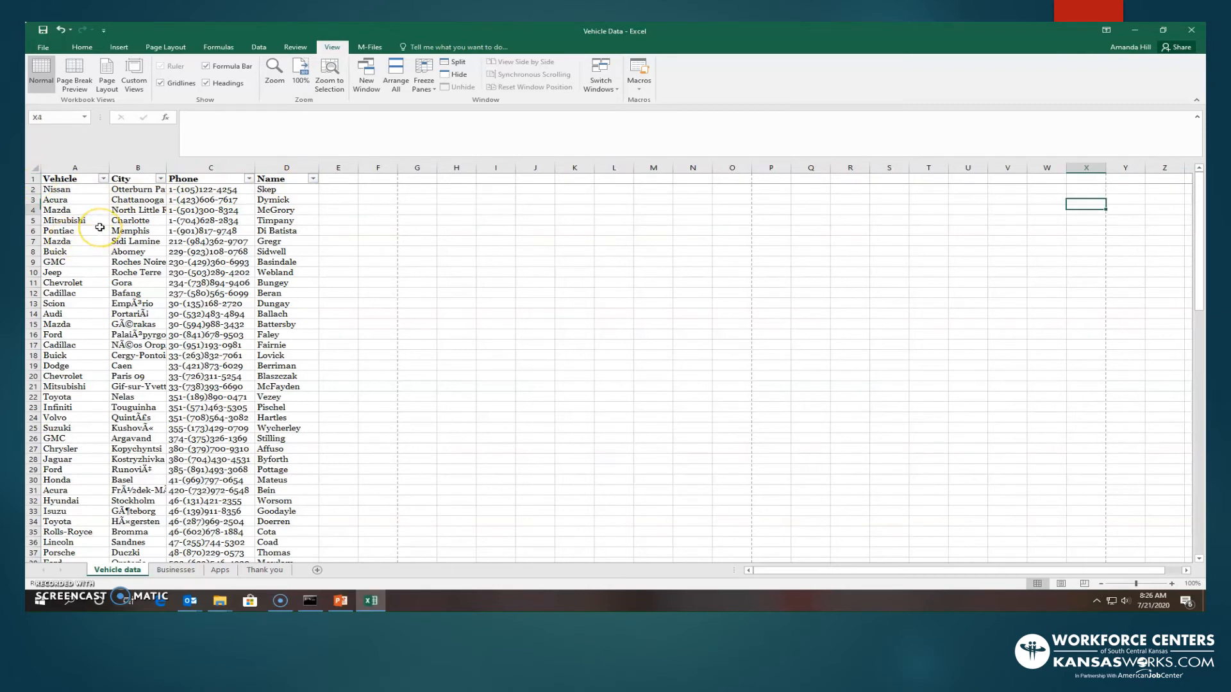
{"action": "key", "text": "Down"}
{"action": "key", "text": "Down"}
{"action": "key", "text": "Down"}
{"action": "key", "text": "Down"}
{"action": "key", "text": "Down"}
{"action": "key", "text": "Down"}
{"action": "key", "text": "Down"}
{"action": "key", "text": "Down"}
{"action": "key", "text": "Down"}
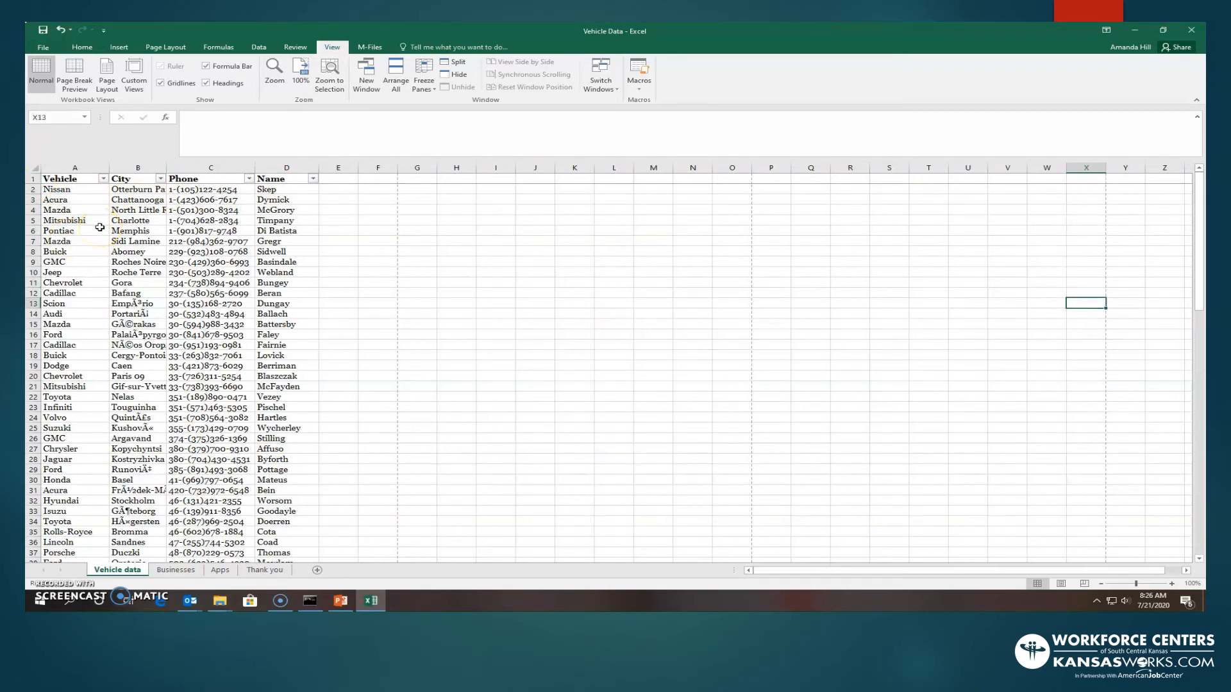
{"action": "key", "text": "Down"}
{"action": "key", "text": "Down"}
{"action": "key", "text": "Down"}
{"action": "key", "text": "Down"}
{"action": "key", "text": "Down"}
{"action": "key", "text": "Down"}
{"action": "key", "text": "Down"}
{"action": "key", "text": "Down"}
{"action": "key", "text": "Down"}
{"action": "key", "text": "Down"}
{"action": "key", "text": "Down"}
{"action": "key", "text": "Down"}
{"action": "key", "text": "Down"}
{"action": "key", "text": "Down"}
{"action": "key", "text": "Down"}
{"action": "key", "text": "Down"}
{"action": "key", "text": "Down"}
{"action": "key", "text": "Down"}
{"action": "key", "text": "Down"}
{"action": "key", "text": "Down"}
{"action": "key", "text": "Down"}
{"action": "key", "text": "Down"}
{"action": "key", "text": "Down"}
{"action": "key", "text": "Down"}
{"action": "key", "text": "Down"}
{"action": "key", "text": "Down"}
{"action": "key", "text": "Down"}
{"action": "key", "text": "Down"}
{"action": "key", "text": "Down"}
{"action": "key", "text": "Down"}
{"action": "key", "text": "Down"}
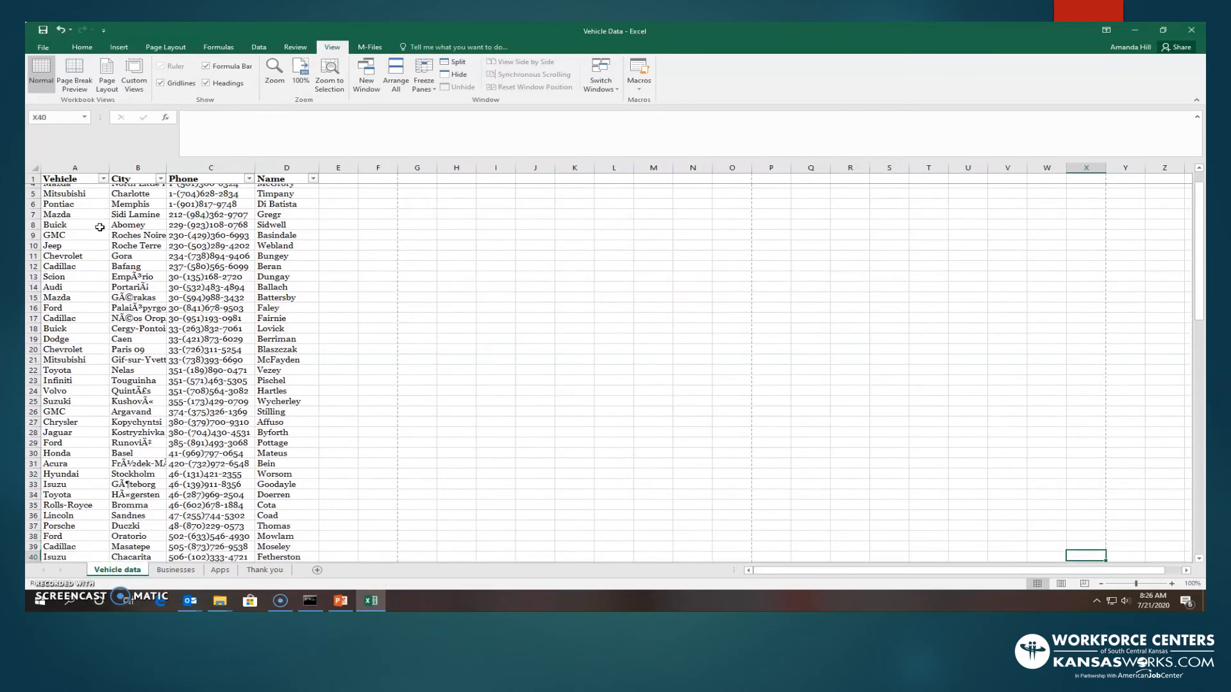
{"action": "key", "text": "Down"}
{"action": "key", "text": "Down"}
{"action": "key", "text": "Down"}
{"action": "key", "text": "Down"}
{"action": "key", "text": "Down"}
{"action": "key", "text": "Down"}
{"action": "key", "text": "Down"}
{"action": "key", "text": "Down"}
{"action": "key", "text": "Down"}
{"action": "key", "text": "Down"}
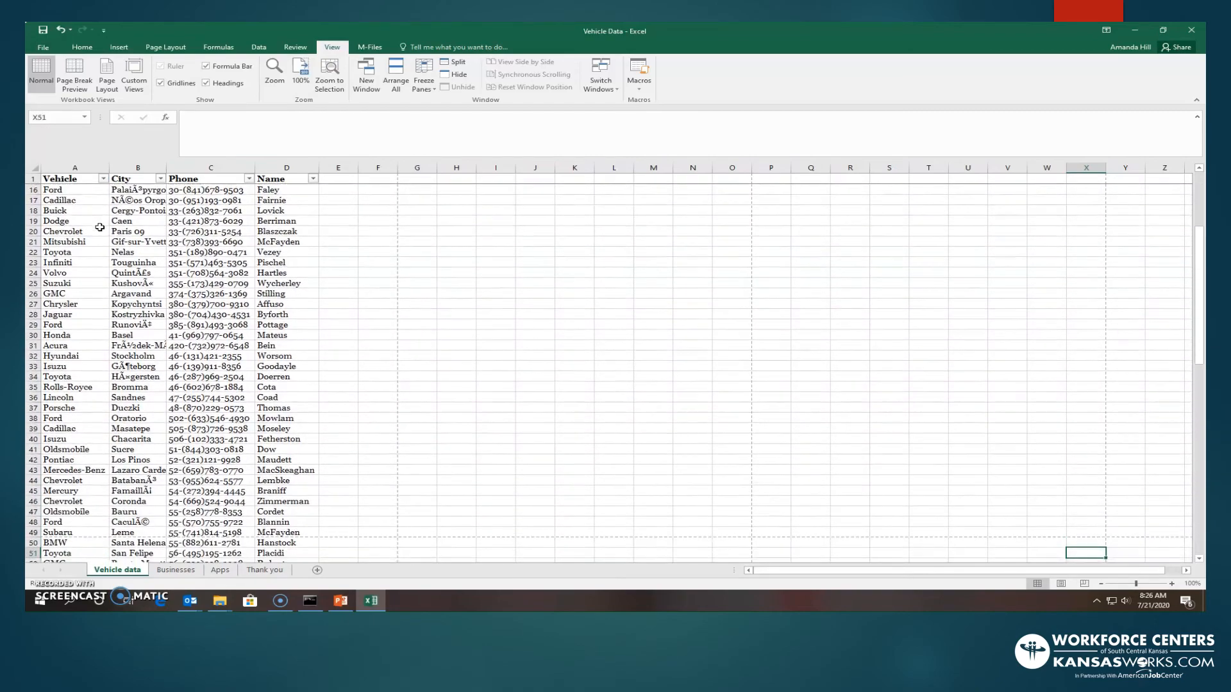
{"action": "key", "text": "Down"}
{"action": "key", "text": "Down"}
{"action": "key", "text": "Down"}
{"action": "key", "text": "Down"}
{"action": "key", "text": "Down"}
{"action": "key", "text": "Down"}
{"action": "key", "text": "Down"}
{"action": "key", "text": "Down"}
{"action": "key", "text": "Down"}
{"action": "key", "text": "Down"}
{"action": "key", "text": "Down"}
{"action": "key", "text": "Down"}
{"action": "key", "text": "Down"}
{"action": "key", "text": "Down"}
{"action": "key", "text": "Down"}
{"action": "key", "text": "Down"}
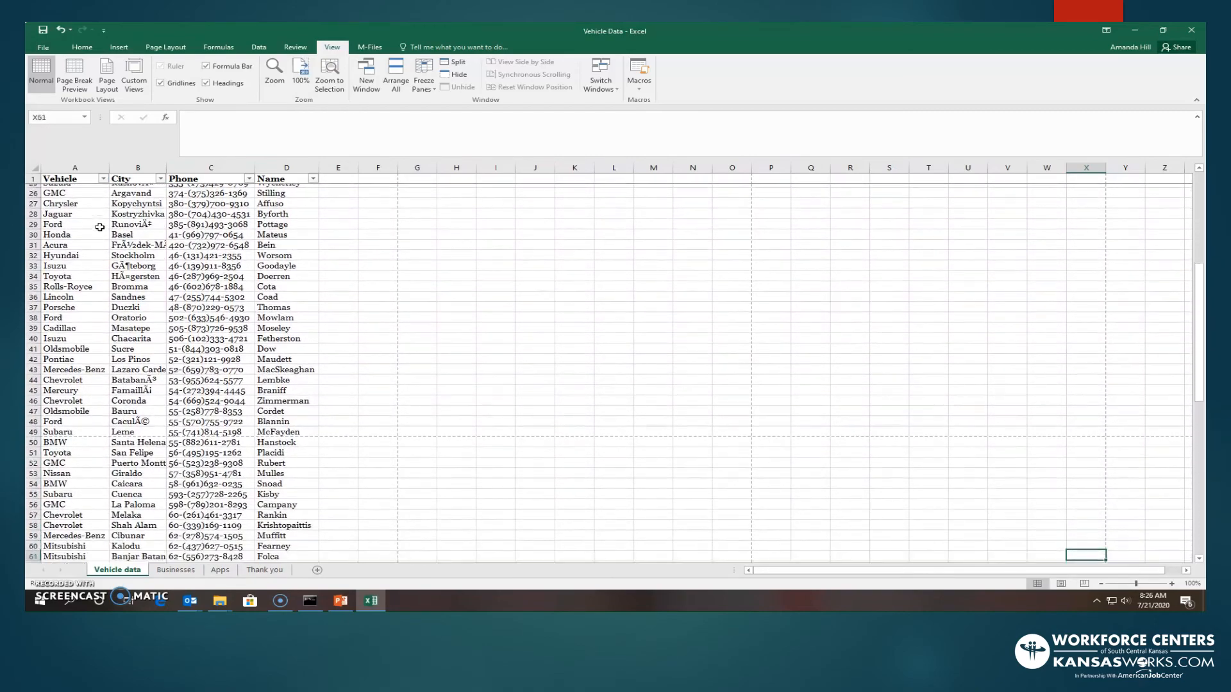
{"action": "key", "text": "Down"}
{"action": "key", "text": "Down"}
{"action": "key", "text": "Down"}
{"action": "key", "text": "Down"}
{"action": "key", "text": "Down"}
{"action": "key", "text": "Down"}
{"action": "key", "text": "Down"}
{"action": "key", "text": "Down"}
{"action": "key", "text": "Down"}
{"action": "key", "text": "Down"}
{"action": "key", "text": "Down"}
{"action": "key", "text": "Down"}
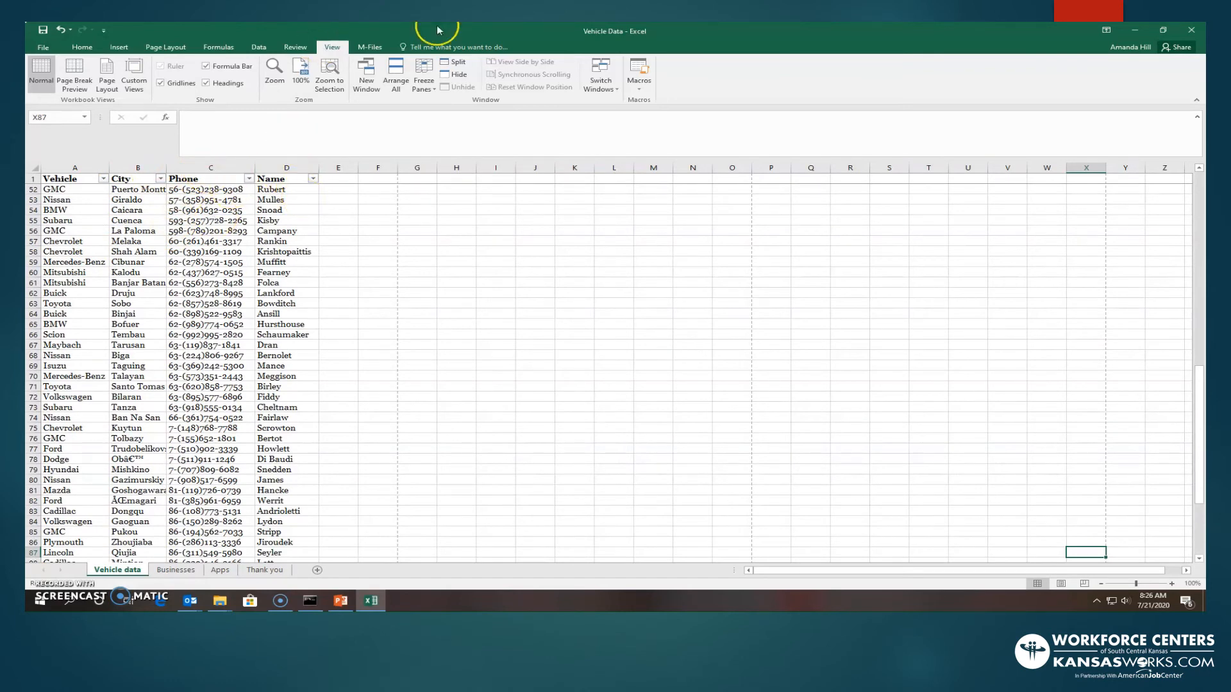
- Unfreeze the panes of the Vehicle data worksheet
{"action": "left_click", "coordinate": [428, 86]}
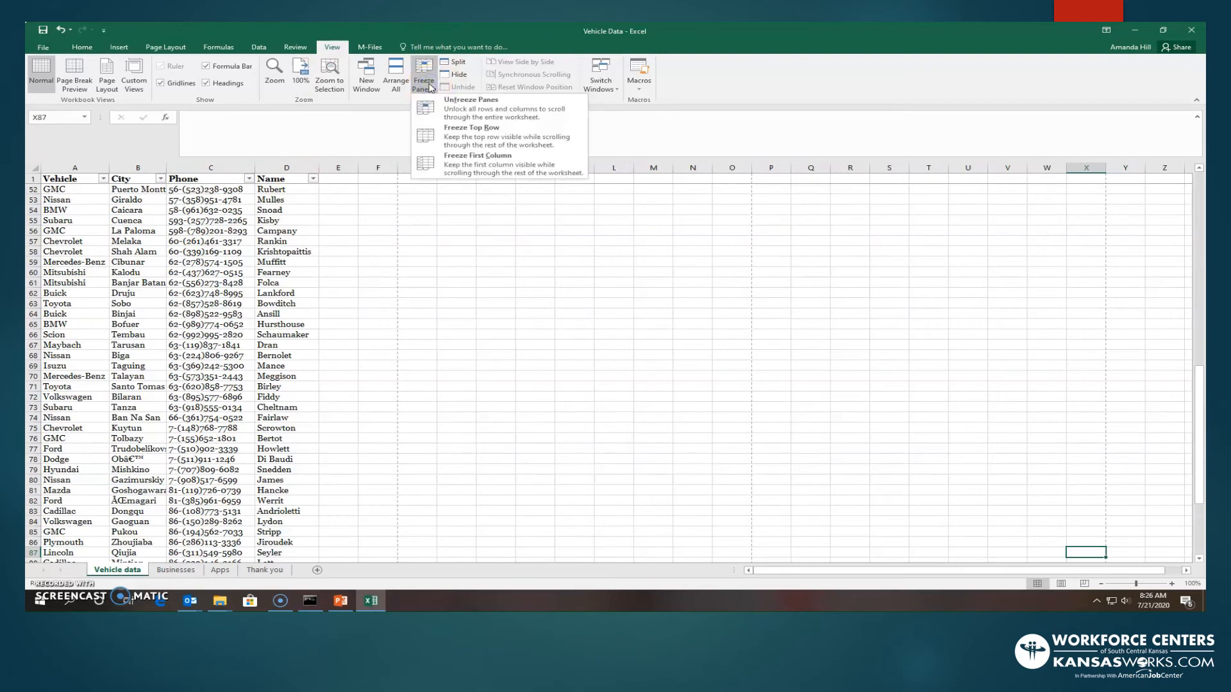
{"action": "left_click", "coordinate": [453, 113]}
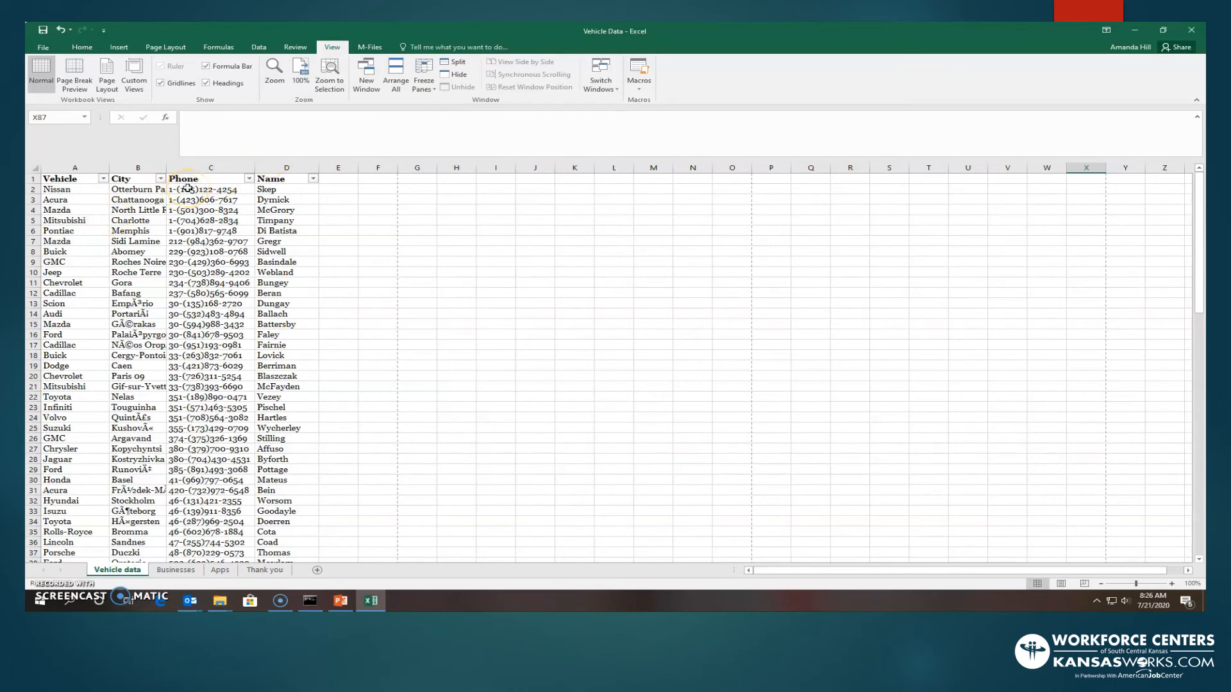
- Move down column X to row 98 to examine vertical scrolling with the header row unfrozen
{"action": "key", "text": "Down"}
{"action": "key", "text": "Down"}
{"action": "key", "text": "Down"}
{"action": "key", "text": "Down"}
{"action": "key", "text": "Down"}
{"action": "key", "text": "Down"}
{"action": "key", "text": "Down"}
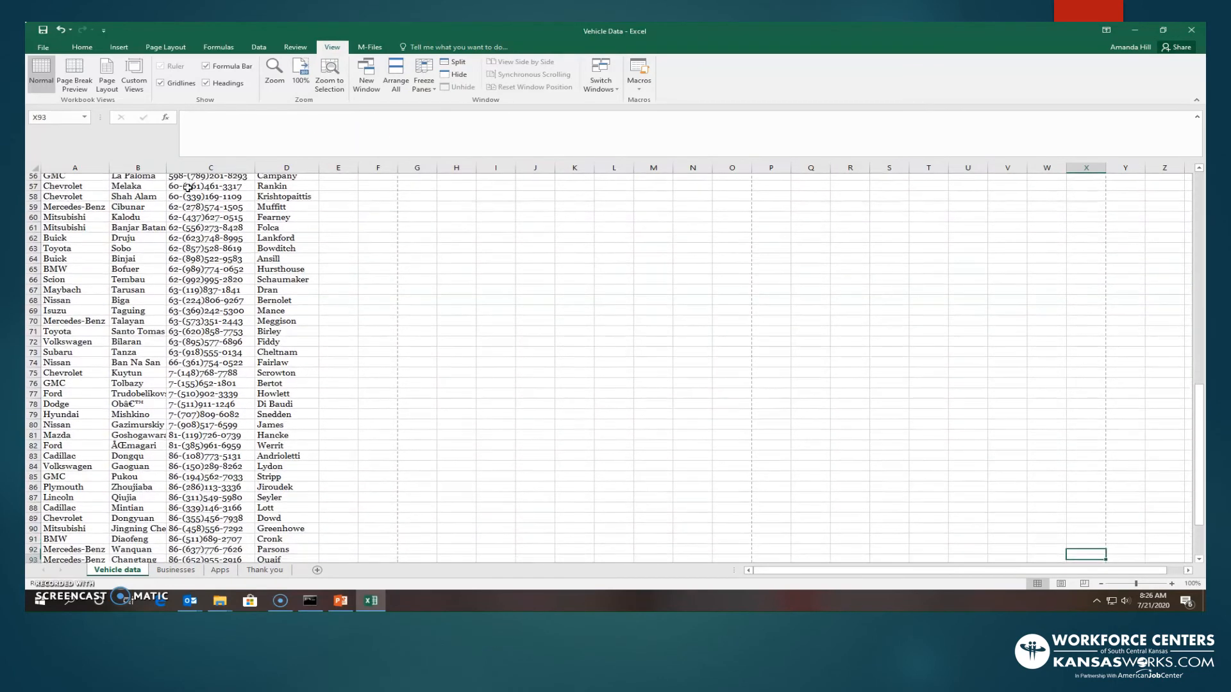
{"action": "key", "text": "Down"}
{"action": "key", "text": "Down"}
{"action": "key", "text": "Down"}
{"action": "key", "text": "Down"}
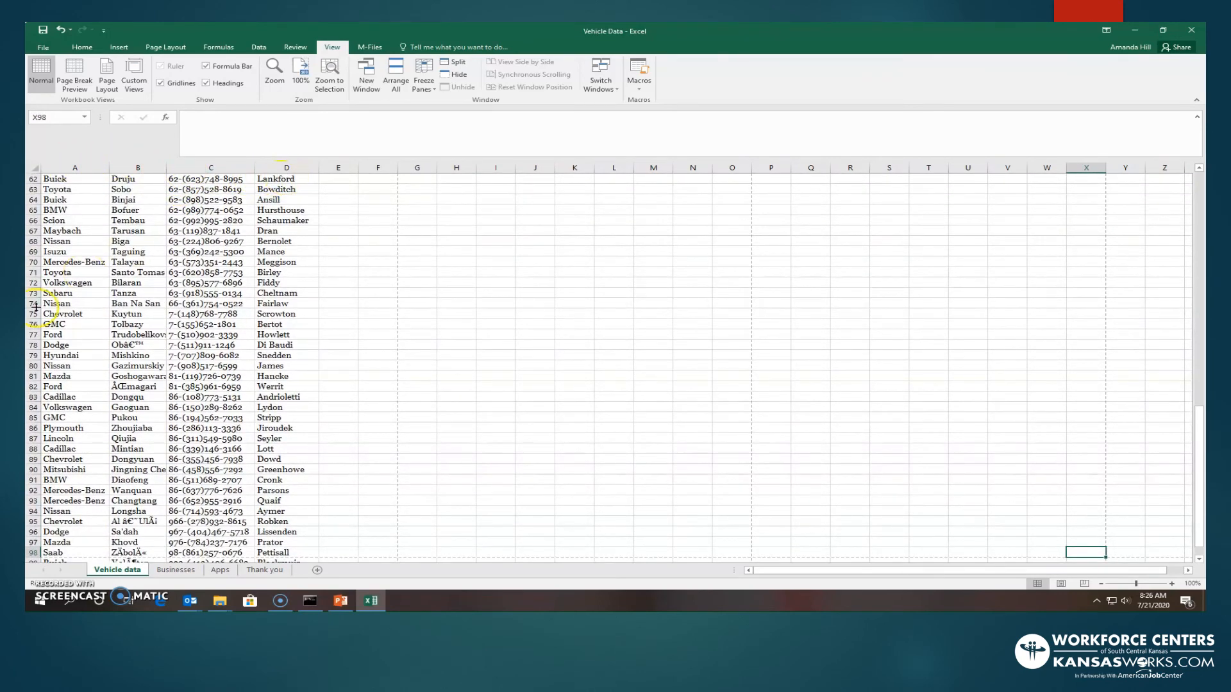
- Move along row 81 from column A to column AJ to examine horizontal scrolling with the Vehicle column unfrozen
{"action": "key", "text": "Right"}
{"action": "key", "text": "Right"}
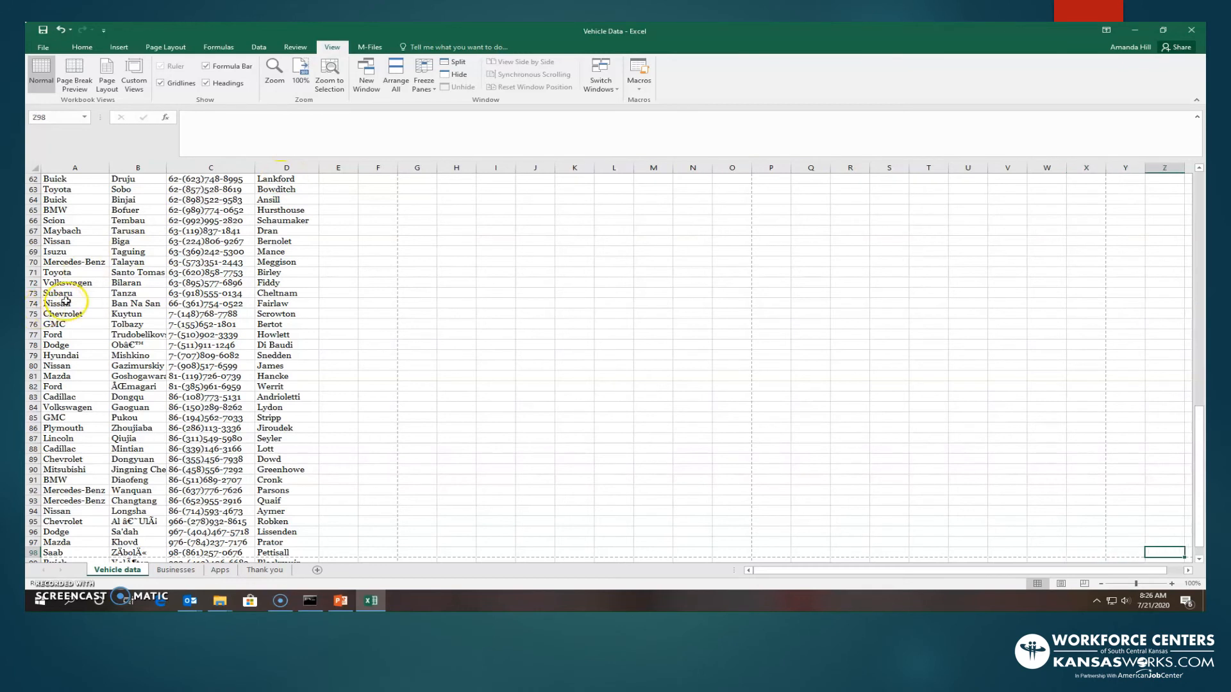
{"action": "left_click", "coordinate": [66, 373]}
{"action": "key", "text": "Right"}
{"action": "key", "text": "Right"}
{"action": "key", "text": "Right"}
{"action": "key", "text": "Right"}
{"action": "key", "text": "Right"}
{"action": "key", "text": "Right"}
{"action": "key", "text": "Right"}
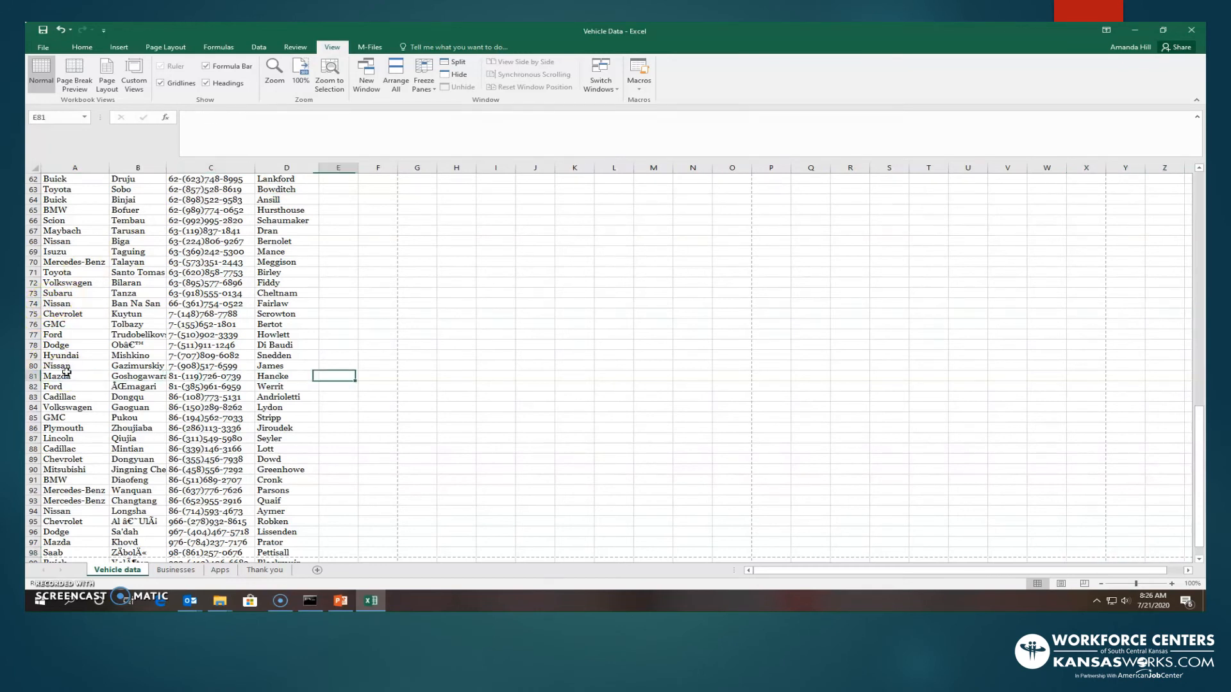
{"action": "key", "text": "Right"}
{"action": "key", "text": "Right"}
{"action": "key", "text": "Right"}
{"action": "key", "text": "Right"}
{"action": "key", "text": "Right"}
{"action": "key", "text": "Right"}
{"action": "key", "text": "Right"}
{"action": "key", "text": "Right"}
{"action": "key", "text": "Right"}
{"action": "key", "text": "Right"}
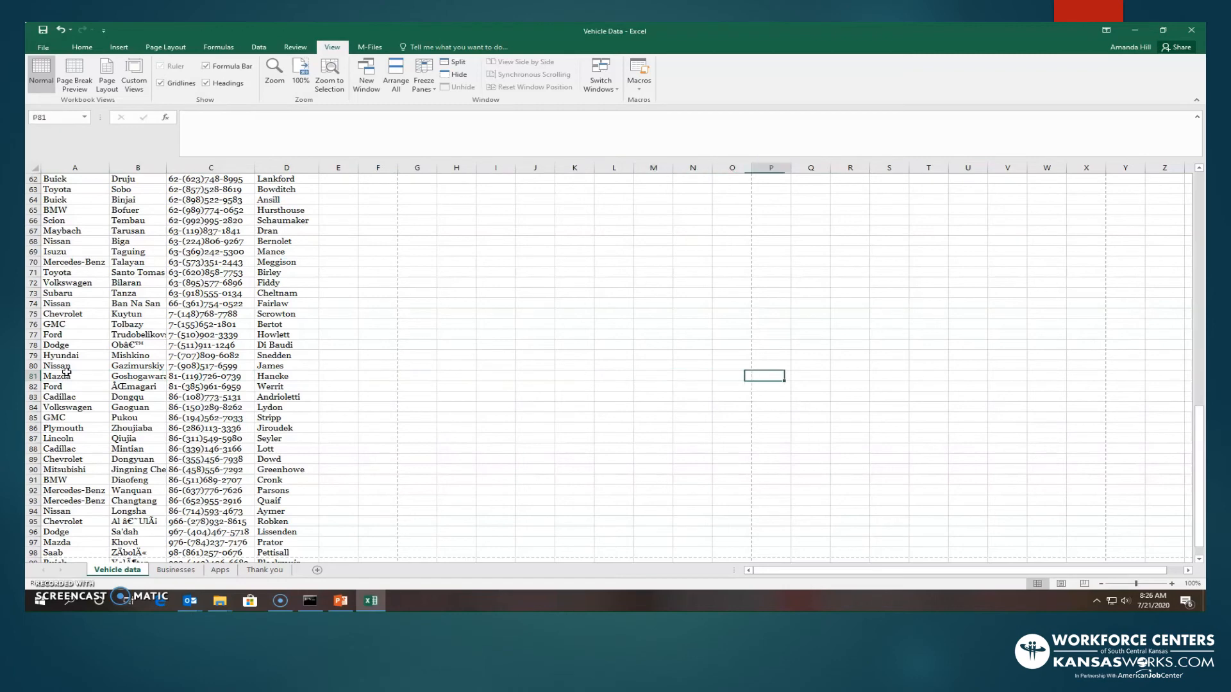
{"action": "key", "text": "Right"}
{"action": "key", "text": "Right"}
{"action": "key", "text": "Right"}
{"action": "key", "text": "Right"}
{"action": "key", "text": "Right"}
{"action": "key", "text": "Right"}
{"action": "key", "text": "Right"}
{"action": "key", "text": "Right"}
{"action": "key", "text": "Right"}
{"action": "key", "text": "Right"}
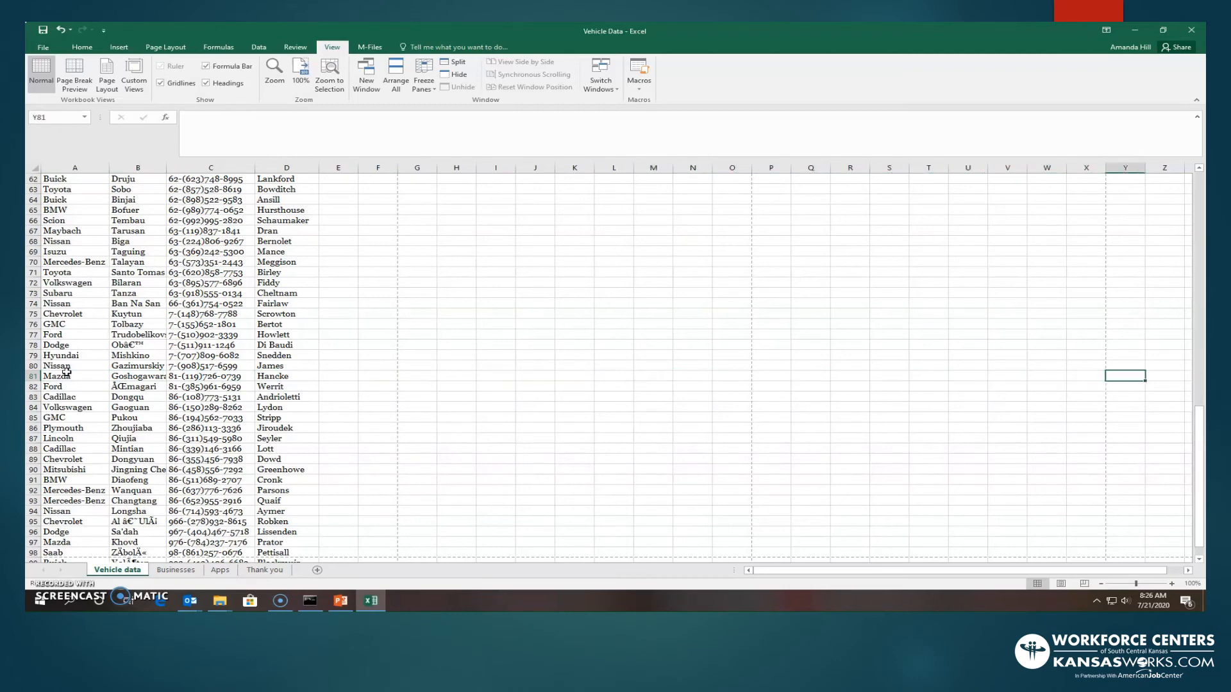
{"action": "key", "text": "Right"}
{"action": "key", "text": "Right"}
{"action": "key", "text": "Right"}
{"action": "key", "text": "Right"}
{"action": "key", "text": "Right"}
{"action": "key", "text": "Right"}
{"action": "key", "text": "Right"}
{"action": "key", "text": "Right"}
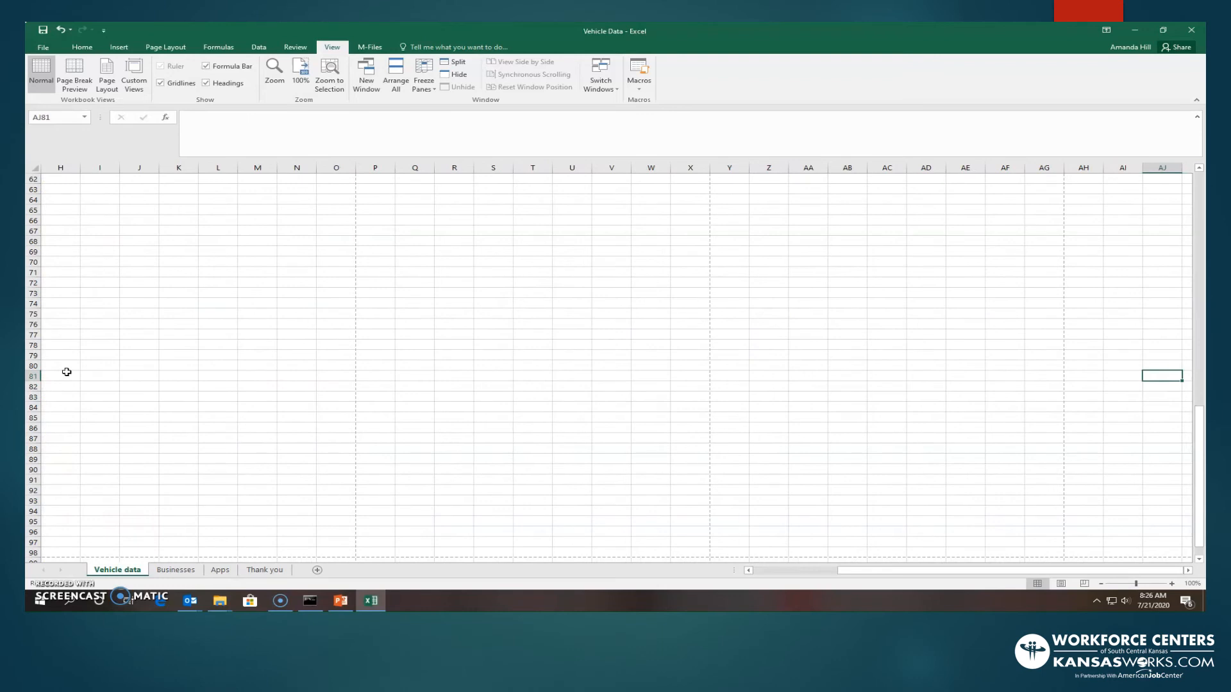
- Go back along row 81 from column AJ to cell A81 to bring the vehicle data back into view
{"action": "key", "text": "Left"}
{"action": "key", "text": "Left"}
{"action": "key", "text": "Left"}
{"action": "key", "text": "Left"}
{"action": "key", "text": "Left"}
{"action": "key", "text": "Left"}
{"action": "key", "text": "Left"}
{"action": "key", "text": "Left"}
{"action": "key", "text": "Left"}
{"action": "key", "text": "Left"}
{"action": "key", "text": "Left"}
{"action": "key", "text": "Left"}
{"action": "key", "text": "Left"}
{"action": "key", "text": "Left"}
{"action": "key", "text": "Left"}
{"action": "key", "text": "Left"}
{"action": "key", "text": "Left"}
{"action": "key", "text": "Left"}
{"action": "key", "text": "Left"}
{"action": "key", "text": "Left"}
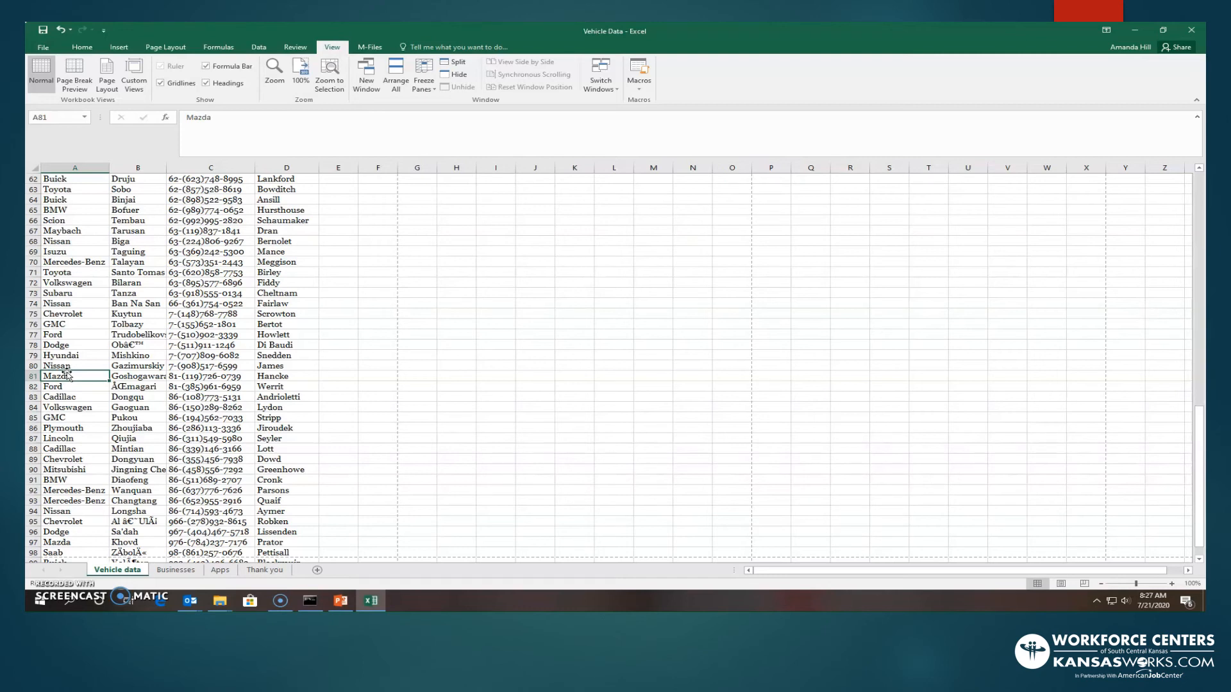
- Try out the worksheet's zoom level, leave it at 100%, and select cell H71
{"action": "left_click", "coordinate": [1137, 587]}
{"action": "mouse_move", "coordinate": [1137, 586]}
{"action": "left_mouse_down"}
{"action": "mouse_move", "coordinate": [1158, 588]}
{"action": "mouse_move", "coordinate": [1112, 590]}
{"action": "mouse_move", "coordinate": [1136, 589]}
{"action": "left_mouse_up"}
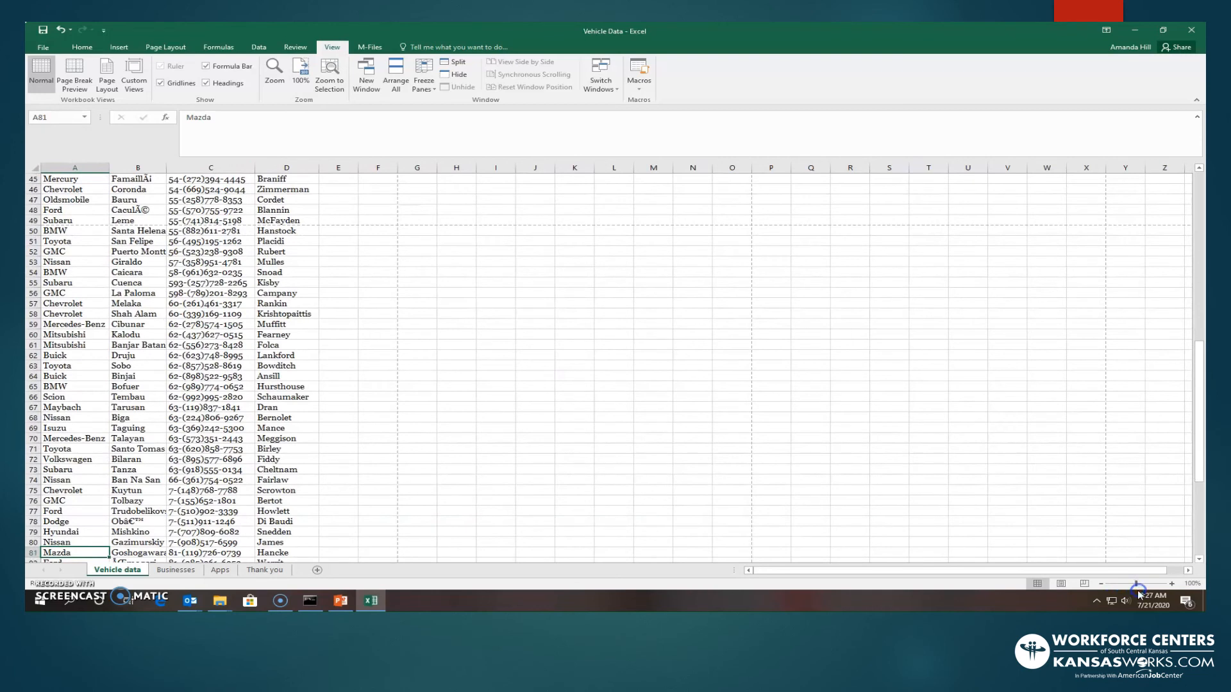
{"action": "left_click", "coordinate": [465, 449]}
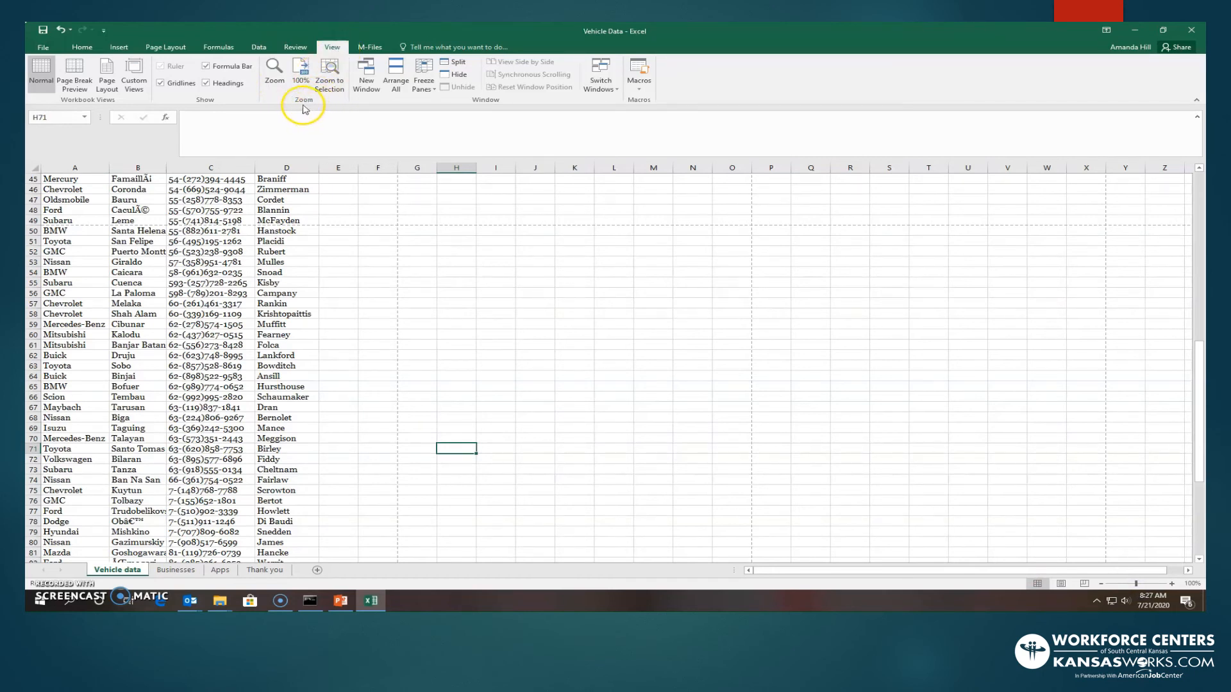
- Set the worksheet's zoom magnification to 200%
{"action": "left_click", "coordinate": [275, 74]}
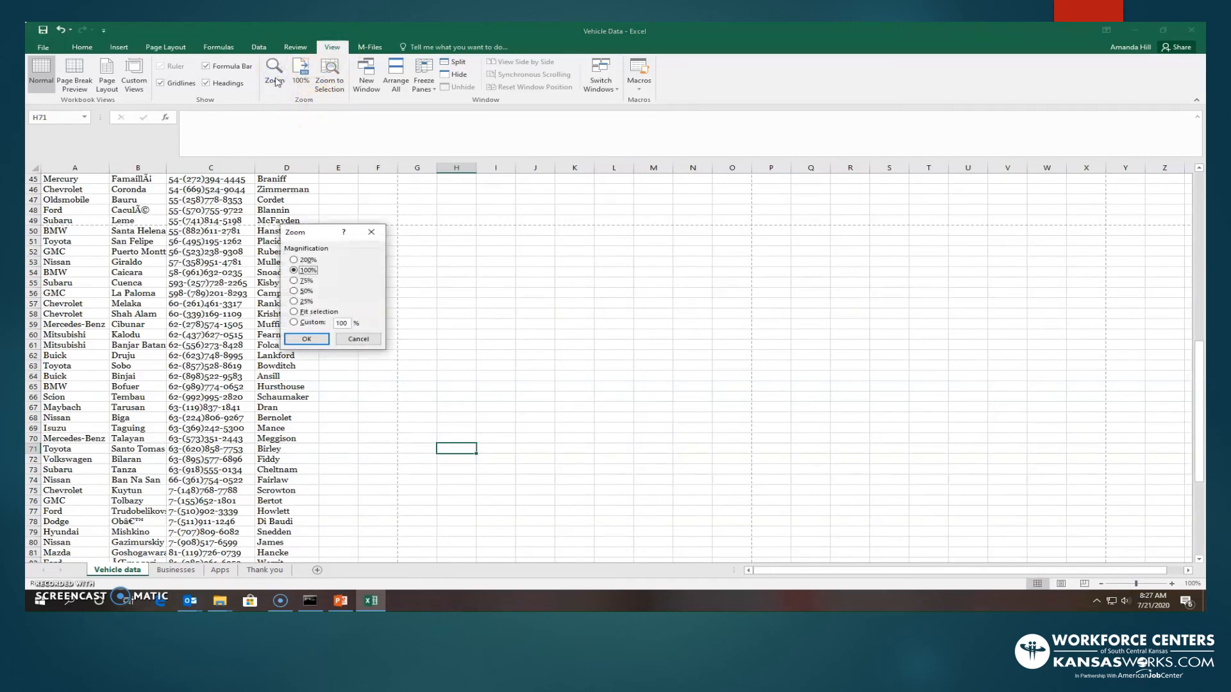
{"action": "left_click", "coordinate": [296, 260]}
{"action": "left_click", "coordinate": [306, 339]}
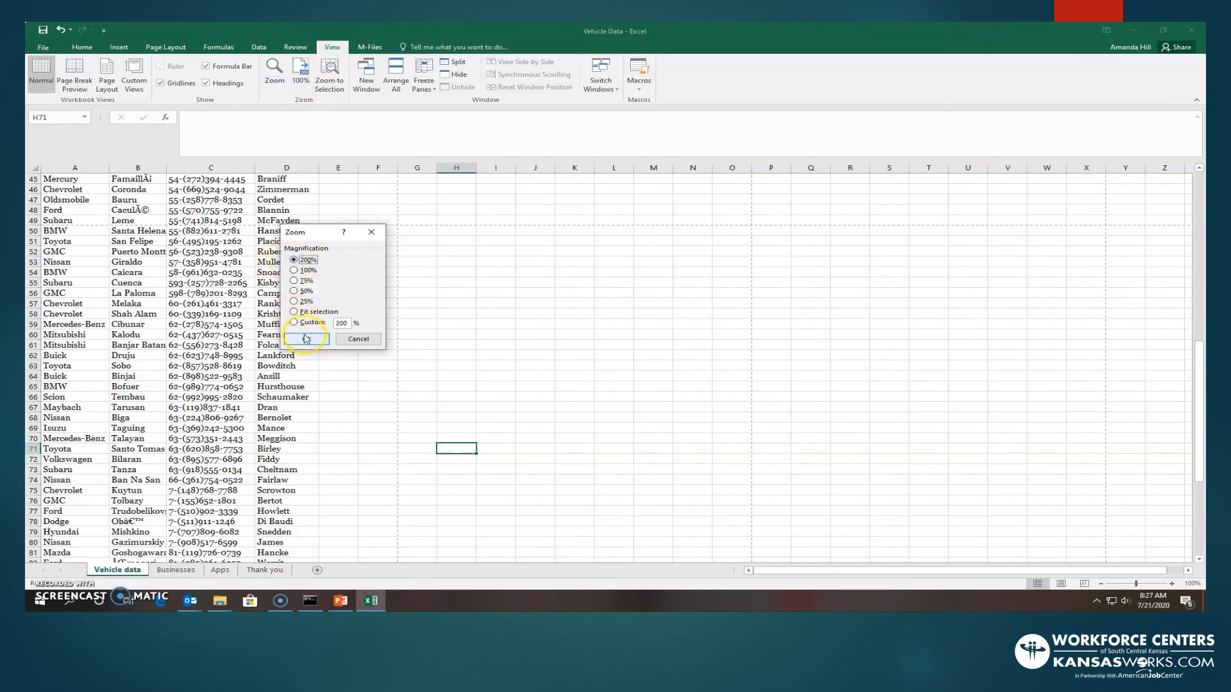
- Reduce the worksheet's zoom magnification to 75%, and restore it to 100%
{"action": "left_click", "coordinate": [281, 77]}
{"action": "left_click", "coordinate": [294, 281]}
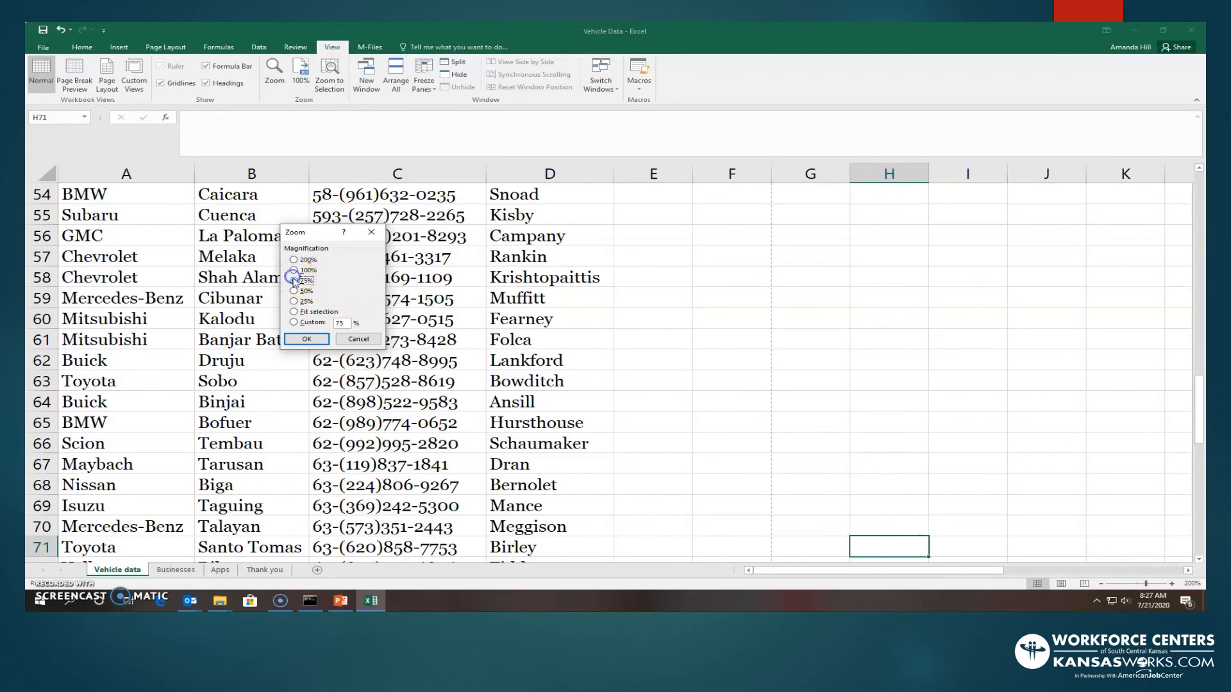
{"action": "left_click", "coordinate": [306, 339]}
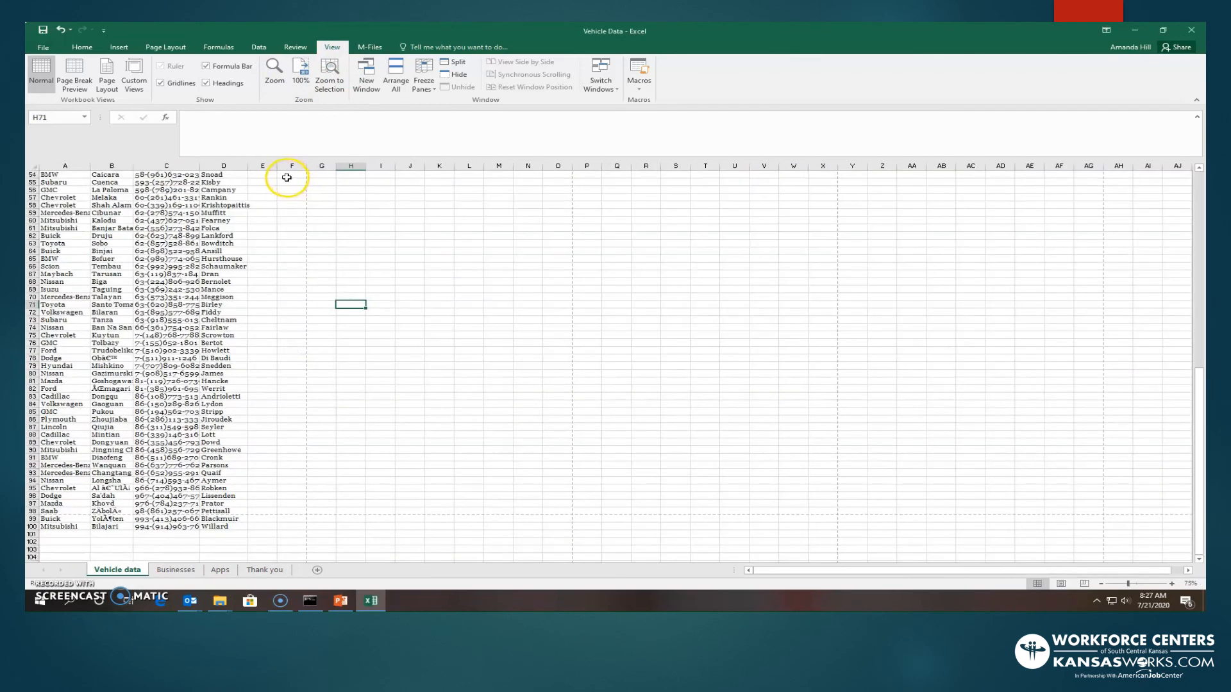
{"action": "left_click", "coordinate": [299, 71]}
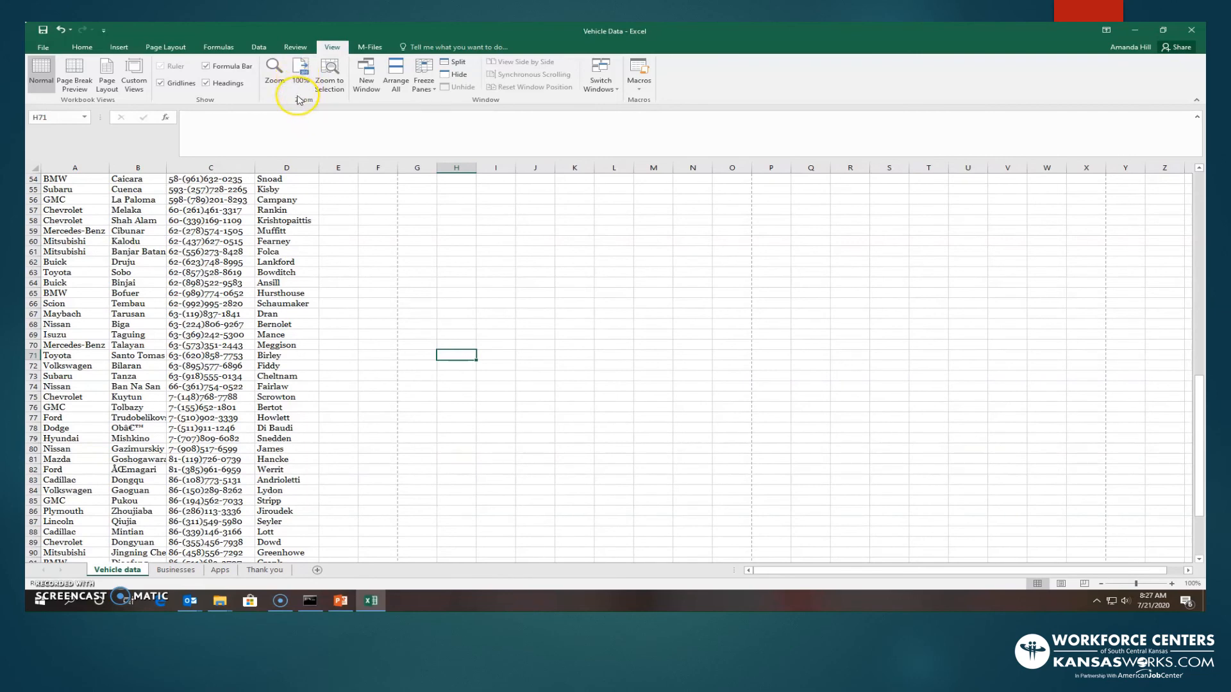
- Zoom to the selected cell H71, and return to 100% zoom with cell D66 selected
{"action": "left_click", "coordinate": [338, 72]}
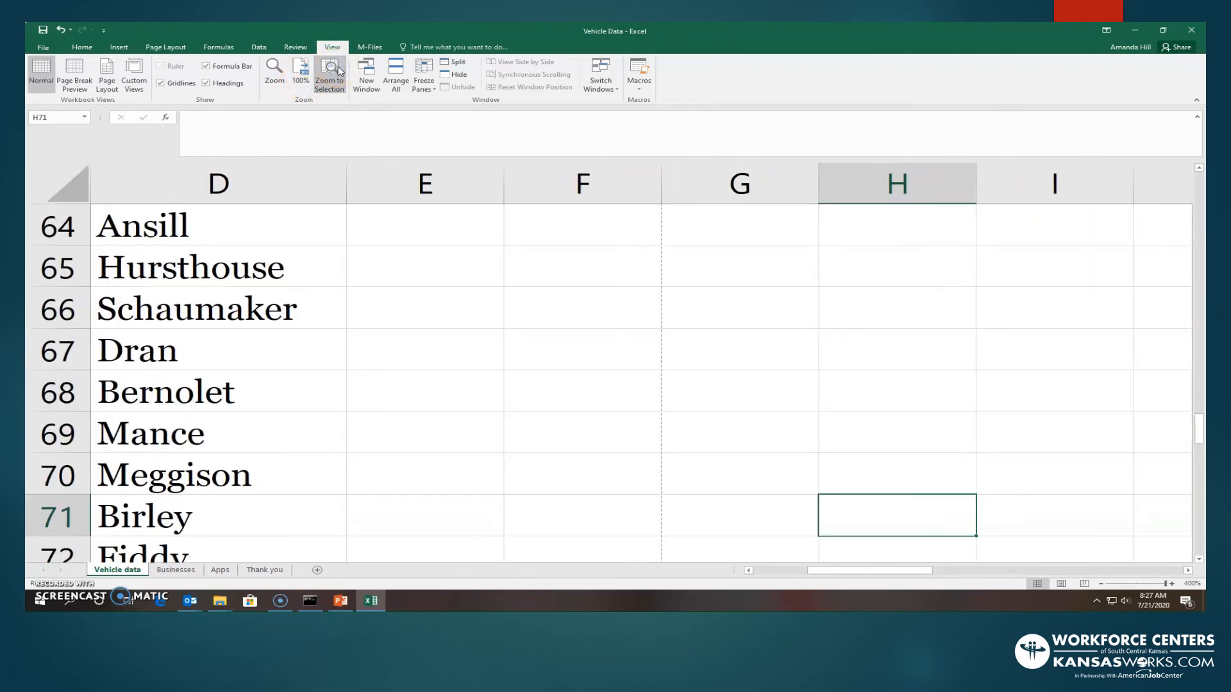
{"action": "left_click", "coordinate": [290, 307]}
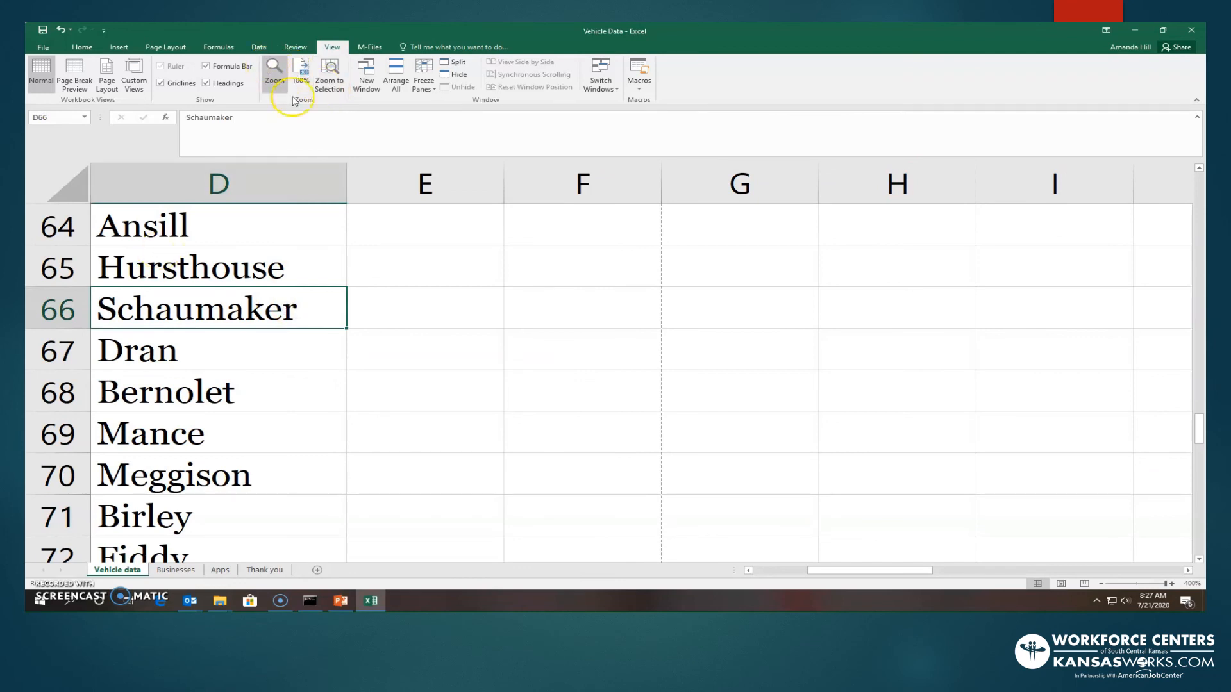
{"action": "left_click", "coordinate": [301, 71]}
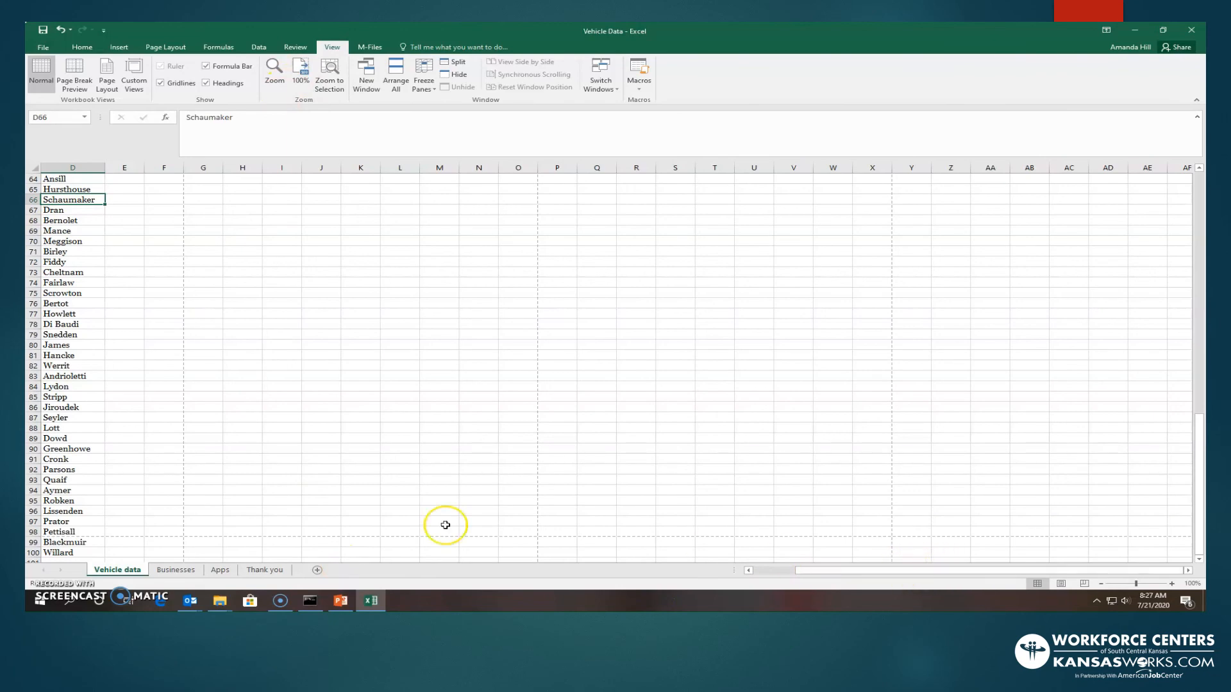
- Bring columns A to D of the vehicle data back into view and try out scrolling the worksheet sideways
{"action": "scroll", "coordinate": [131, 435], "scroll_direction": "down", "scroll_amount": 1}
{"action": "scroll", "coordinate": [131, 434], "scroll_direction": "up", "scroll_amount": 7}
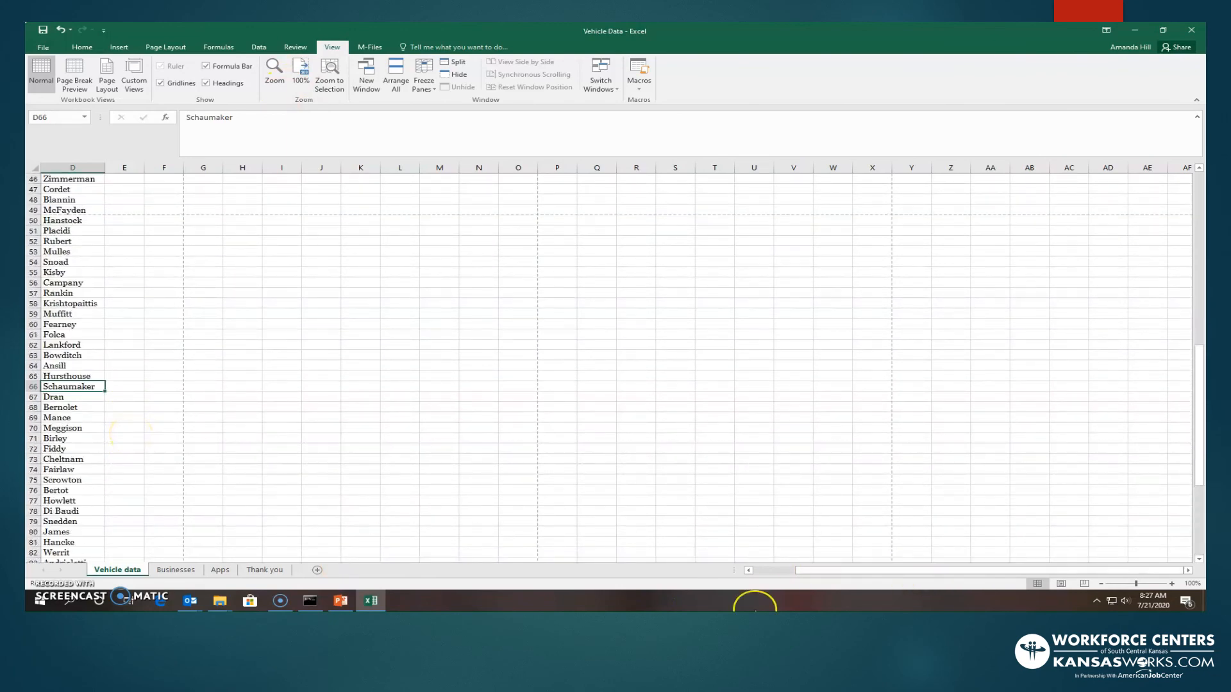
{"action": "left_click_drag", "start_coordinate": [915, 571], "coordinate": [731, 568]}
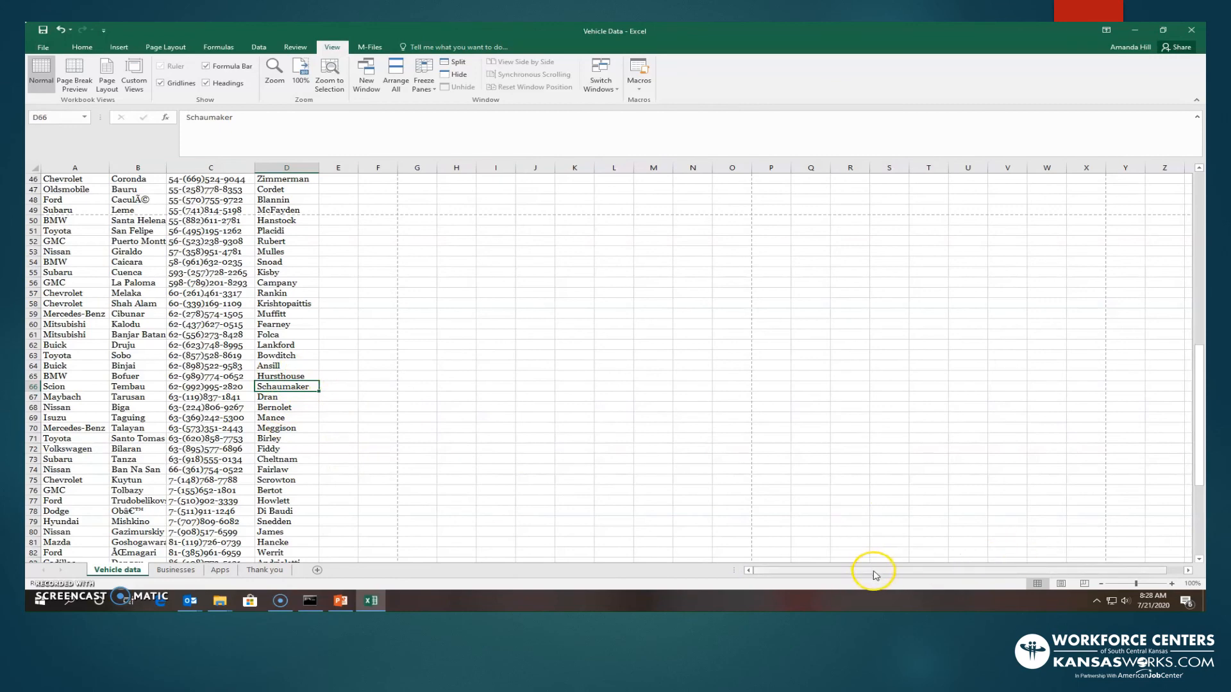
{"action": "left_click_drag", "start_coordinate": [873, 571], "coordinate": [778, 570]}
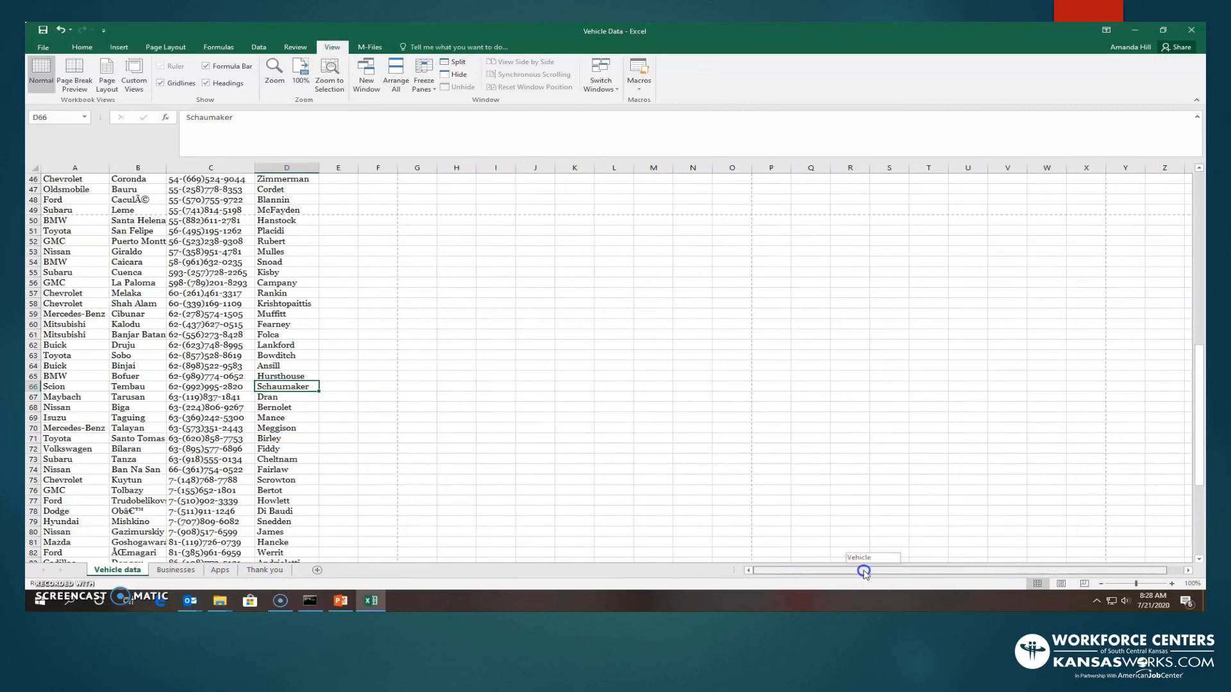
{"action": "left_click_drag", "start_coordinate": [864, 573], "coordinate": [1004, 568]}
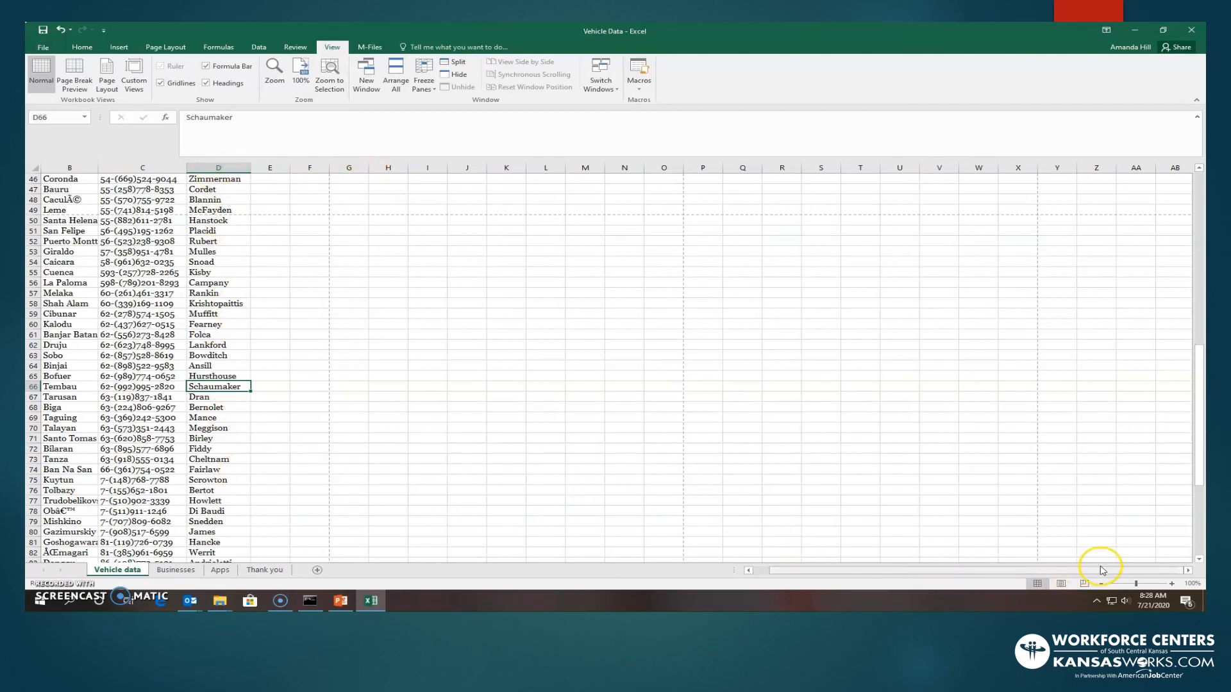
{"action": "left_click_drag", "start_coordinate": [1154, 570], "coordinate": [983, 574]}
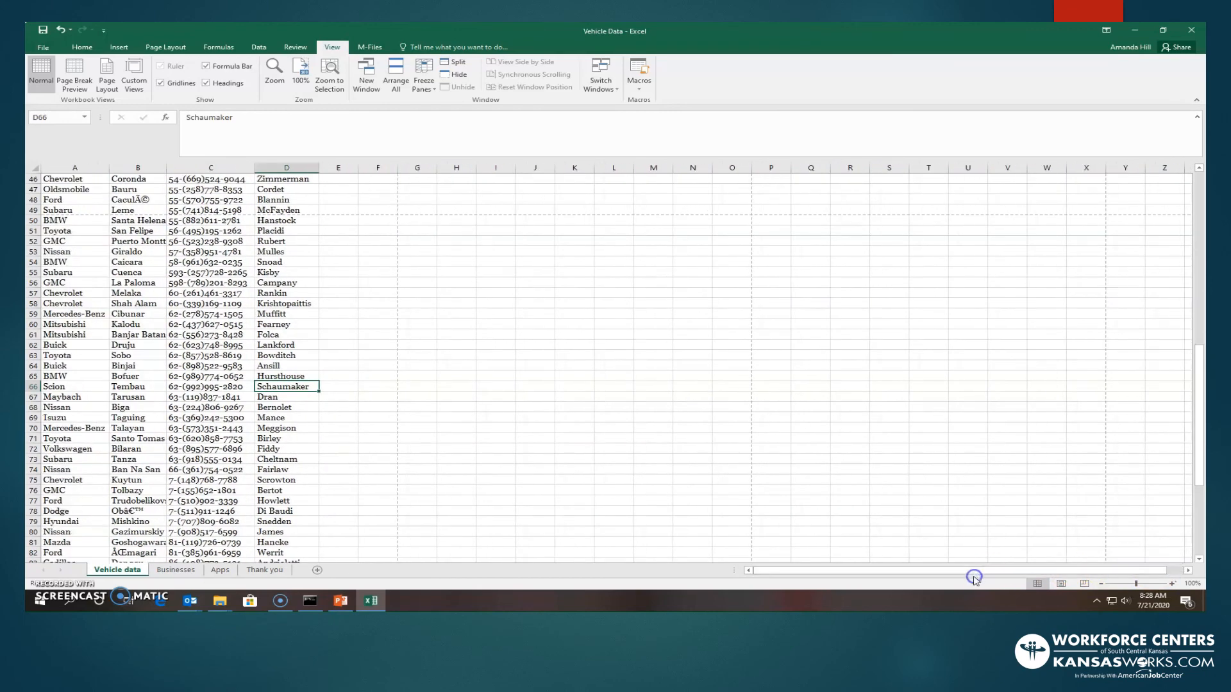